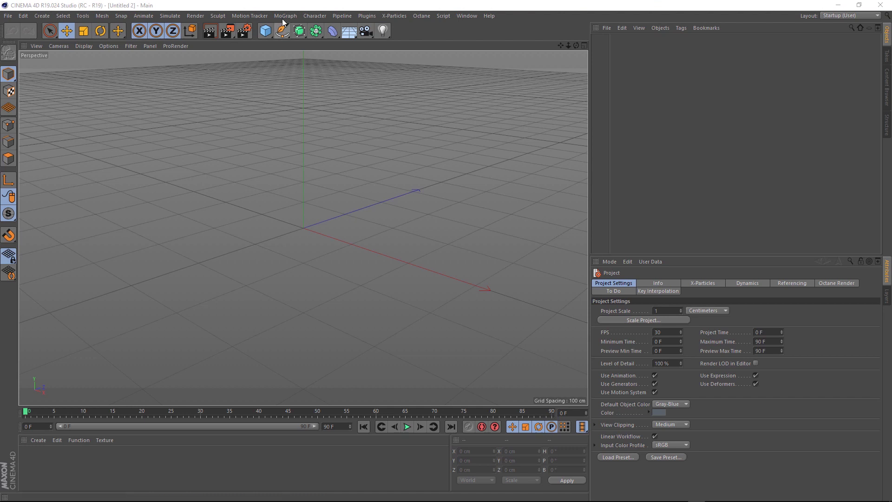
Create a 200 cm MoSpline at the origin, try its Curve slider, then undo back to straight
{"action": "left_click", "coordinate": [285, 16]}
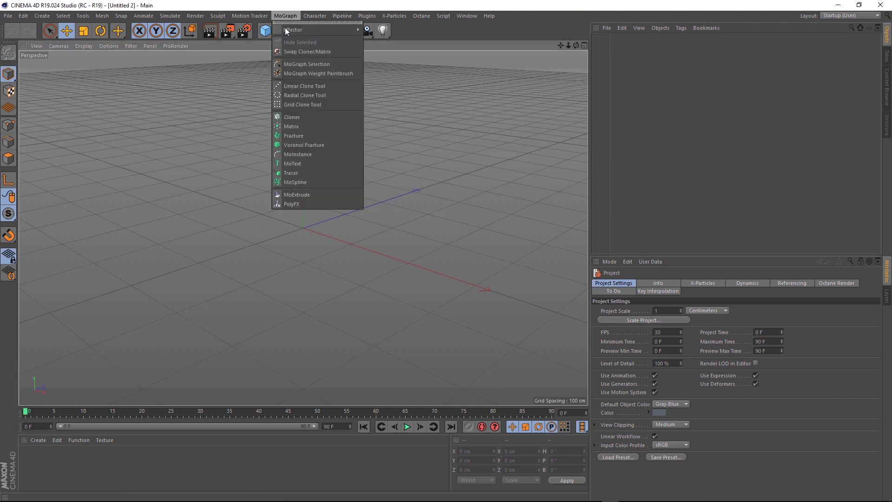
{"action": "left_click", "coordinate": [305, 182]}
{"action": "left_click_drag", "start_coordinate": [305, 183], "coordinate": [442, 300], "text": "alt"}
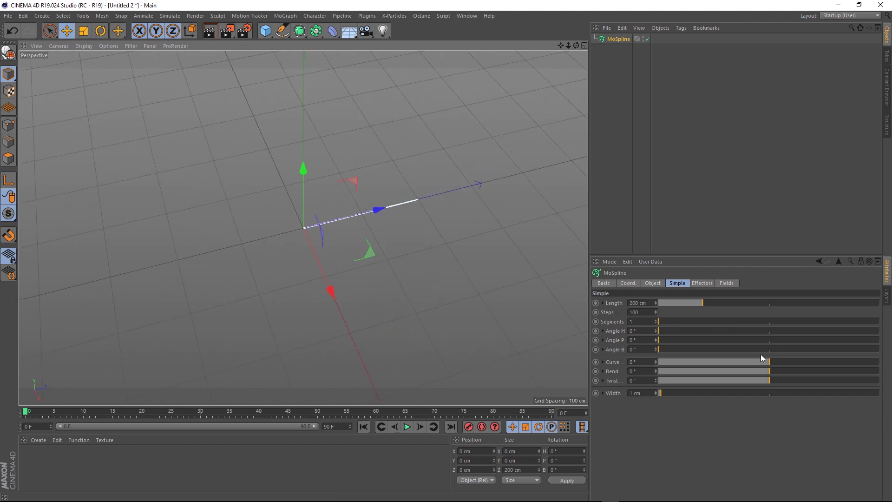
{"action": "mouse_move", "coordinate": [770, 361]}
{"action": "left_mouse_down"}
{"action": "mouse_move", "coordinate": [796, 362]}
{"action": "mouse_move", "coordinate": [772, 366]}
{"action": "mouse_move", "coordinate": [804, 376]}
{"action": "mouse_move", "coordinate": [732, 371]}
{"action": "mouse_move", "coordinate": [777, 372]}
{"action": "mouse_move", "coordinate": [765, 374]}
{"action": "left_mouse_up"}
{"action": "key", "text": "ctrl+z"}
{"action": "key", "text": "ctrl+z"}
{"action": "key", "text": "ctrl+z"}
{"action": "key", "text": "ctrl+z"}
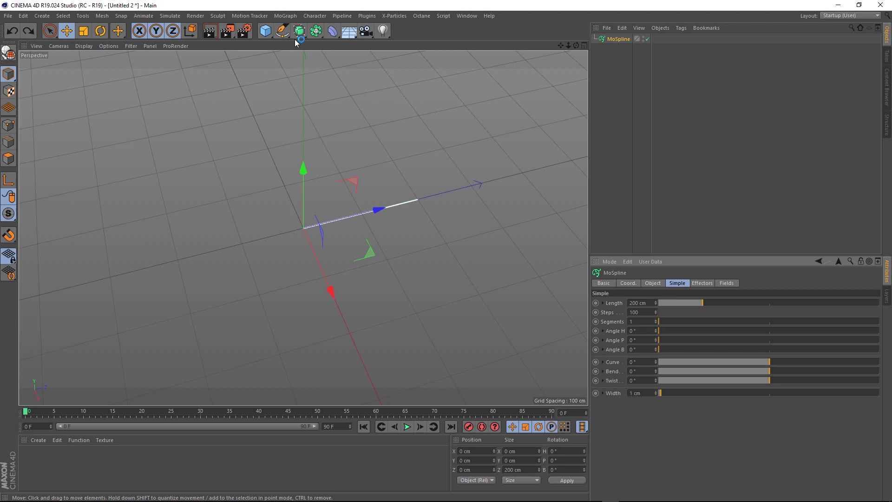
Parent the MoSpline under a new Cloner, giving three stacked copies of the spline
{"action": "left_click", "coordinate": [286, 15]}
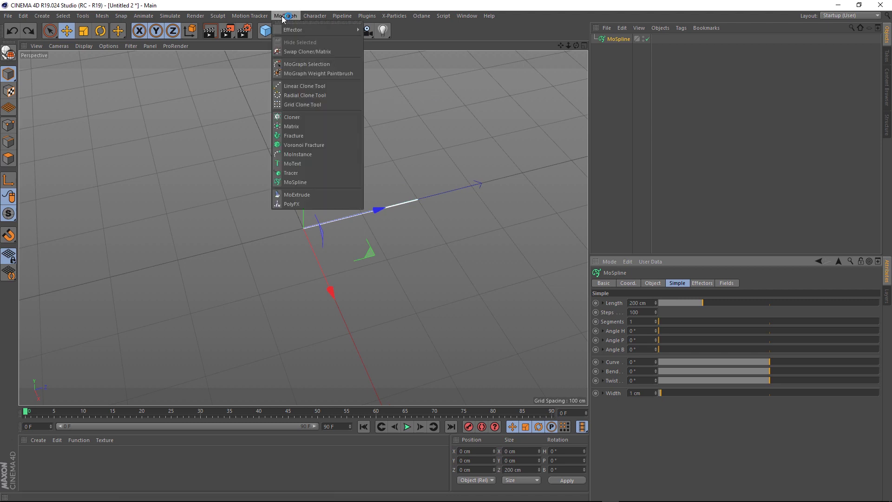
{"action": "left_click", "coordinate": [293, 117], "text": "alt"}
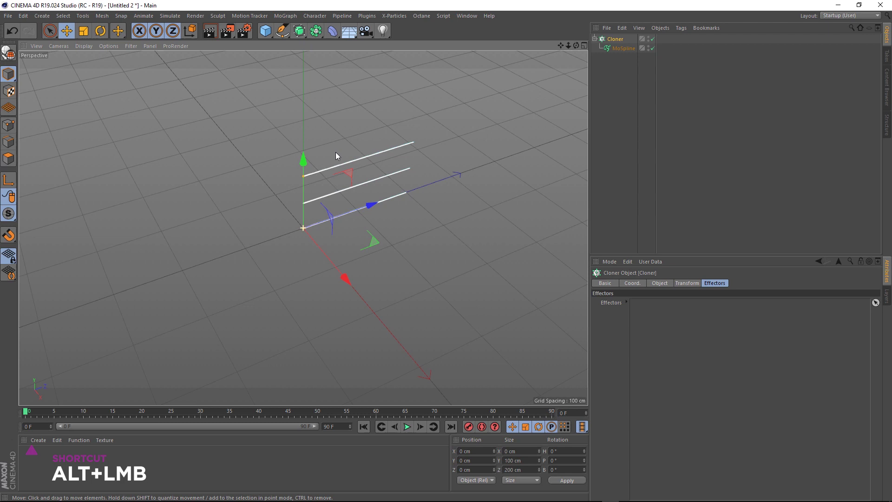
{"action": "left_click_drag", "start_coordinate": [336, 152], "coordinate": [358, 146], "text": "alt"}
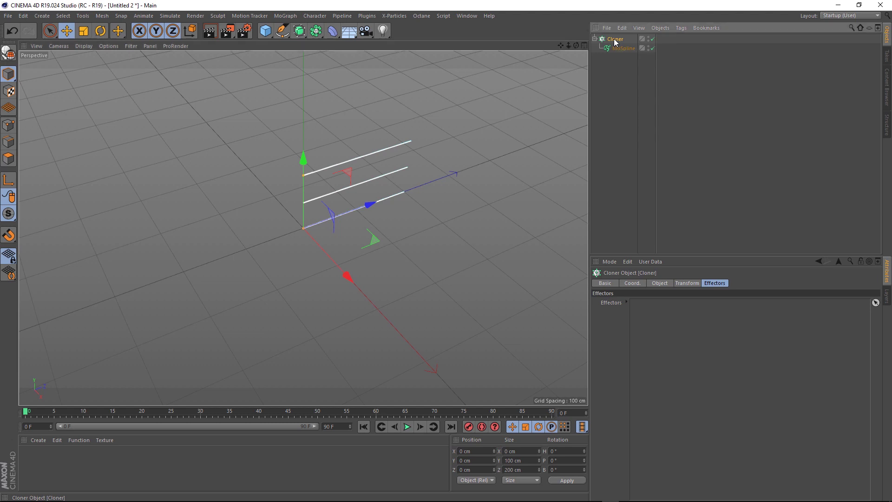
Set the Cloner to Radial mode on the XZ plane with a 0 cm radius
{"action": "left_click", "coordinate": [655, 283]}
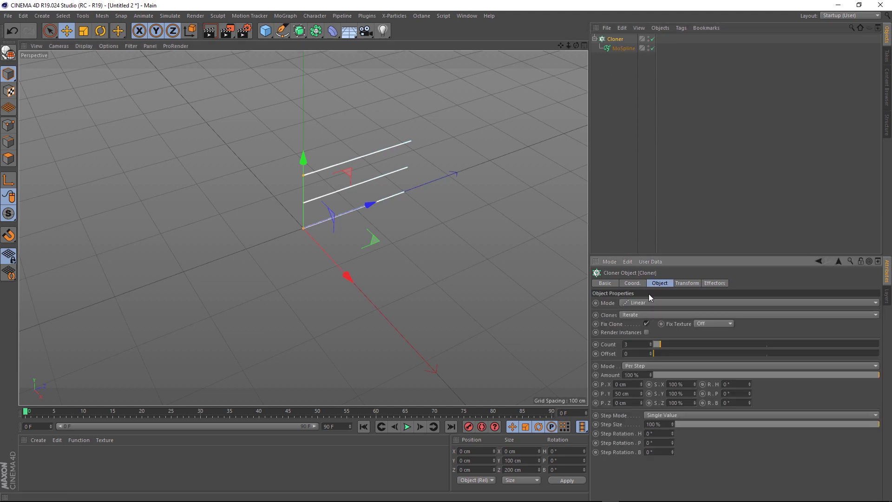
{"action": "left_click", "coordinate": [641, 303]}
{"action": "left_click", "coordinate": [640, 332]}
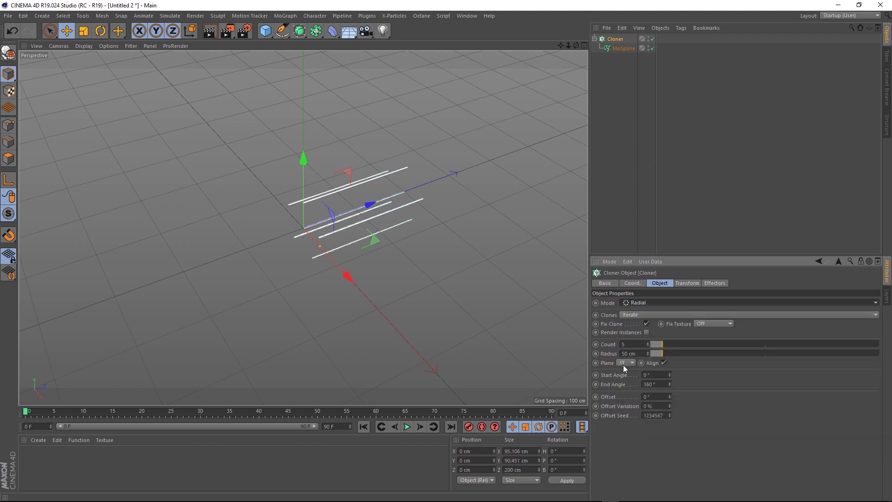
{"action": "mouse_move", "coordinate": [475, 349]}
{"action": "left_mouse_down", "text": "alt"}
{"action": "mouse_move", "coordinate": [493, 341]}
{"action": "mouse_move", "coordinate": [481, 345]}
{"action": "left_mouse_up", "text": "alt"}
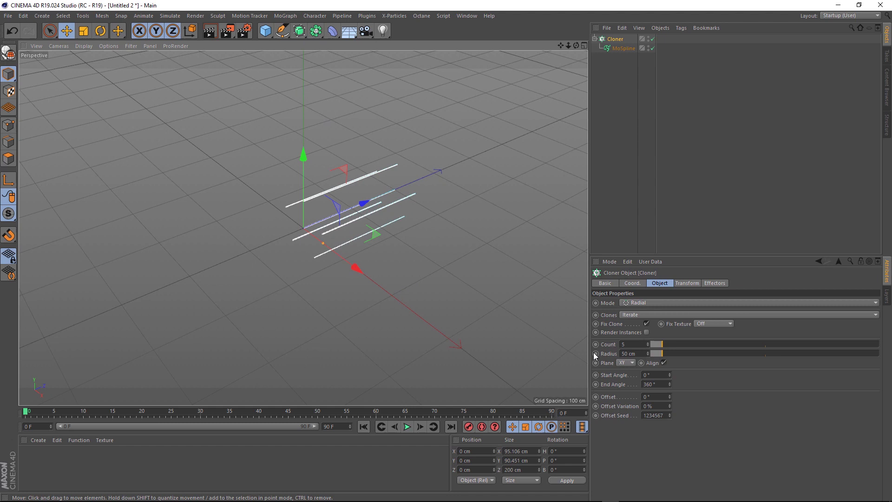
{"action": "left_click", "coordinate": [626, 363]}
{"action": "left_click", "coordinate": [626, 389]}
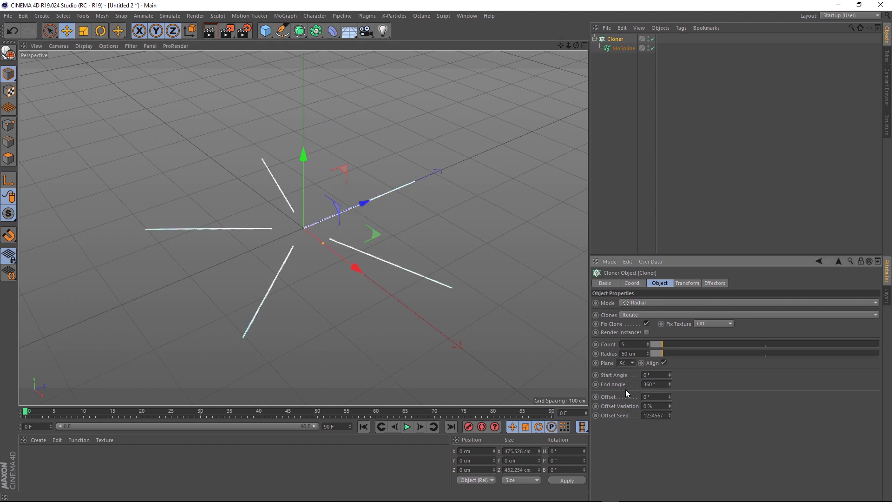
{"action": "left_click_drag", "start_coordinate": [326, 317], "coordinate": [415, 340], "text": "alt"}
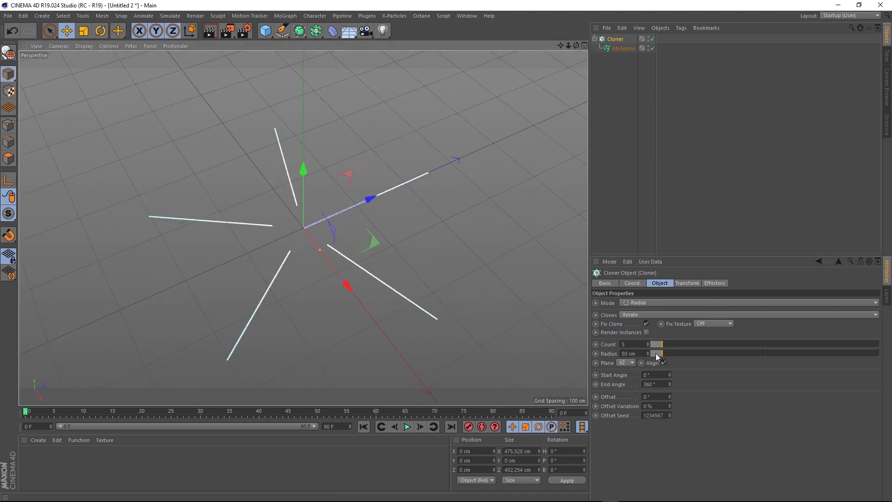
{"action": "left_click_drag", "start_coordinate": [656, 354], "coordinate": [641, 355]}
{"action": "mouse_move", "coordinate": [257, 293]}
{"action": "left_mouse_down", "text": "alt"}
{"action": "mouse_move", "coordinate": [230, 297]}
{"action": "mouse_move", "coordinate": [241, 309]}
{"action": "mouse_move", "coordinate": [286, 303]}
{"action": "left_mouse_up", "text": "alt"}
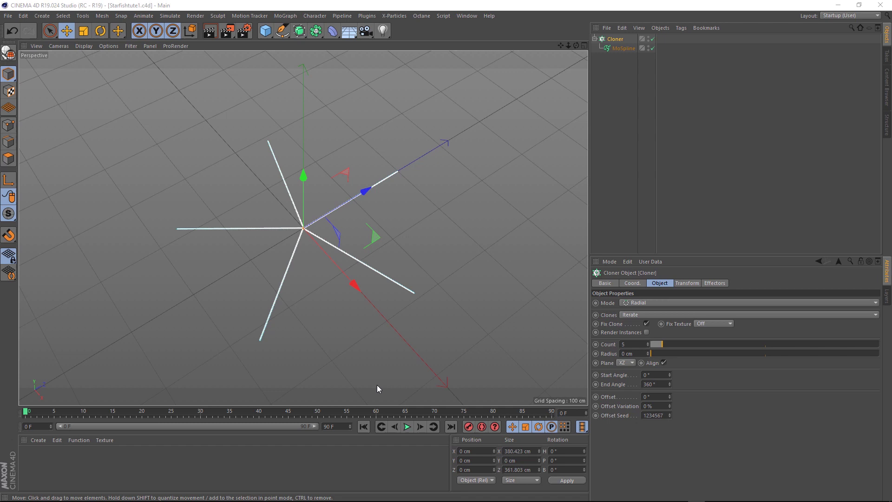
Change the Cloner's Count to 30 so thirty arms fan from the centre
{"action": "double_click", "coordinate": [634, 344]}
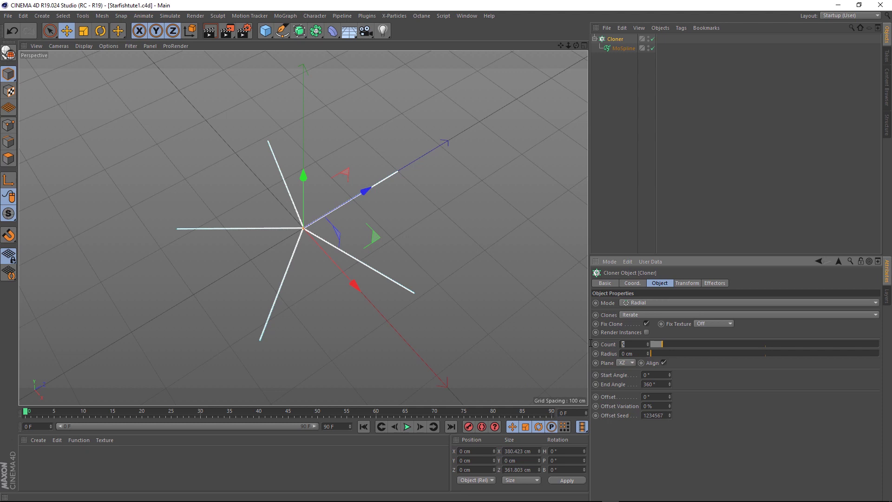
{"action": "type", "text": "30"}
{"action": "key", "text": "Return"}
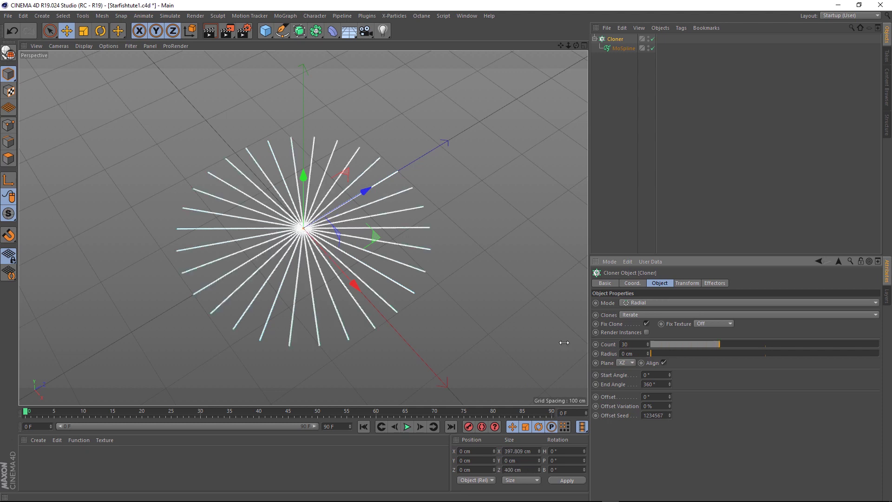
{"action": "left_click_drag", "start_coordinate": [325, 337], "coordinate": [323, 291], "text": "alt"}
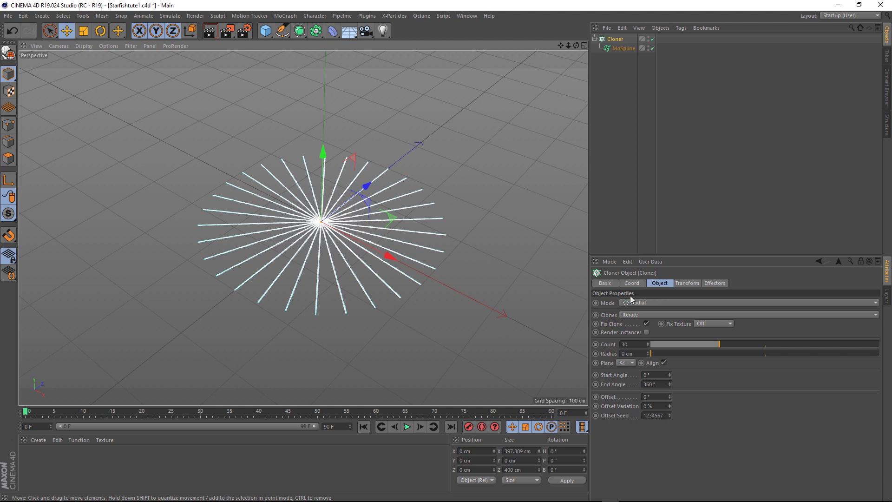
Select the MoSpline and test its Simple-tab Curve slider, leaving Curve at 0°
{"action": "left_click", "coordinate": [623, 48]}
{"action": "left_click", "coordinate": [681, 284]}
{"action": "mouse_move", "coordinate": [786, 361]}
{"action": "left_mouse_down"}
{"action": "mouse_move", "coordinate": [810, 361]}
{"action": "mouse_move", "coordinate": [766, 364]}
{"action": "mouse_move", "coordinate": [789, 364]}
{"action": "mouse_move", "coordinate": [769, 366]}
{"action": "mouse_move", "coordinate": [782, 370]}
{"action": "mouse_move", "coordinate": [768, 375]}
{"action": "mouse_move", "coordinate": [796, 375]}
{"action": "mouse_move", "coordinate": [766, 383]}
{"action": "left_mouse_up"}
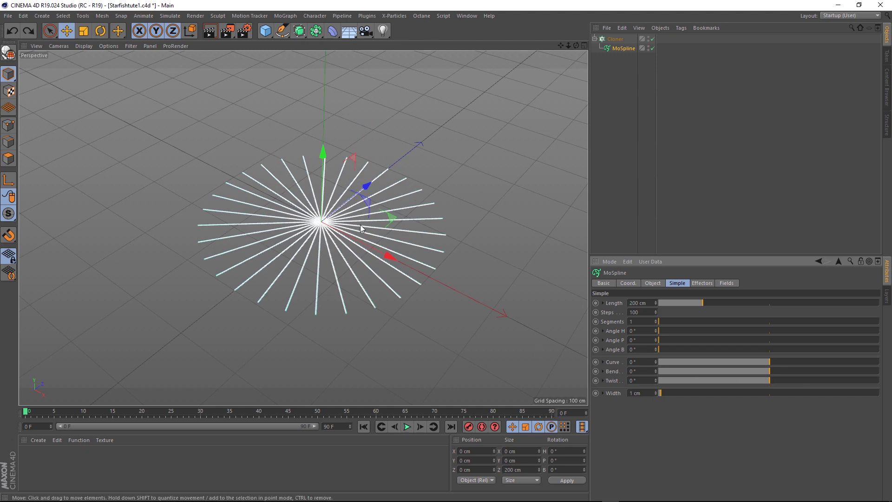
Add a Gravity force with 250 cm acceleration to the scene
{"action": "left_click", "coordinate": [169, 16]}
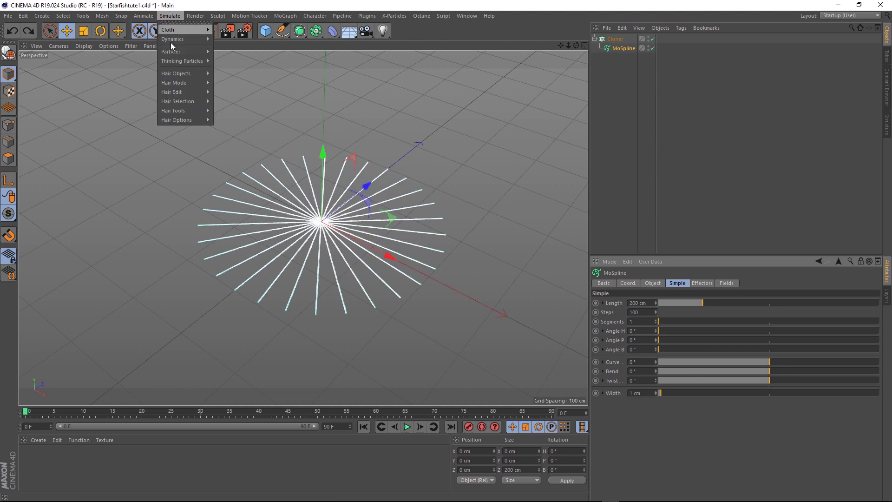
{"action": "mouse_move", "coordinate": [171, 52]}
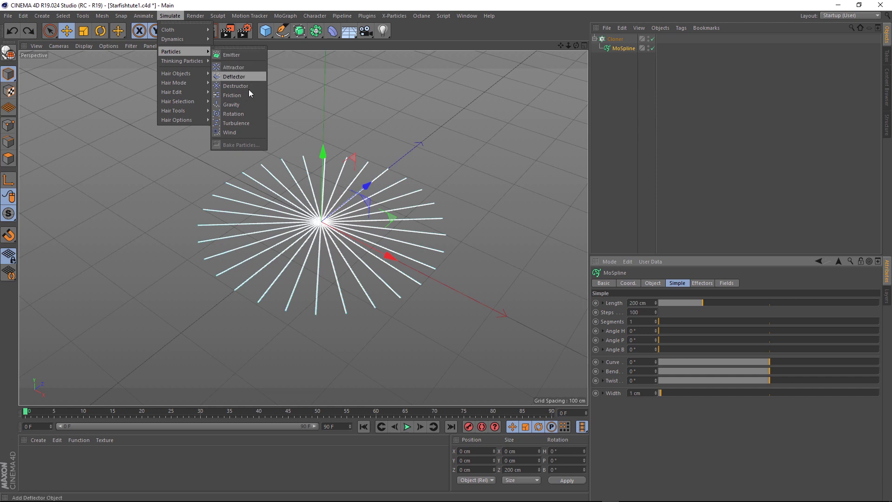
{"action": "left_click", "coordinate": [247, 105]}
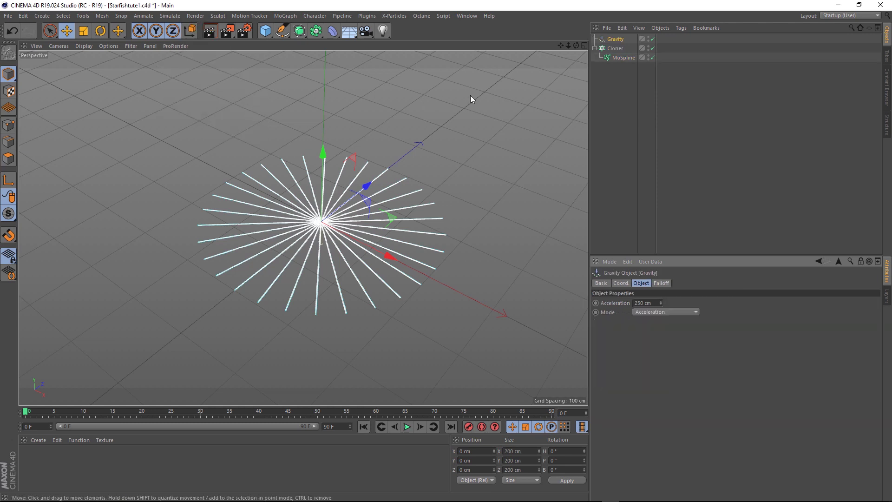
Include Gravity in the MoSpline's Fields and preview the spokes drooping into a dome
{"action": "left_click", "coordinate": [625, 58]}
{"action": "left_click", "coordinate": [728, 284]}
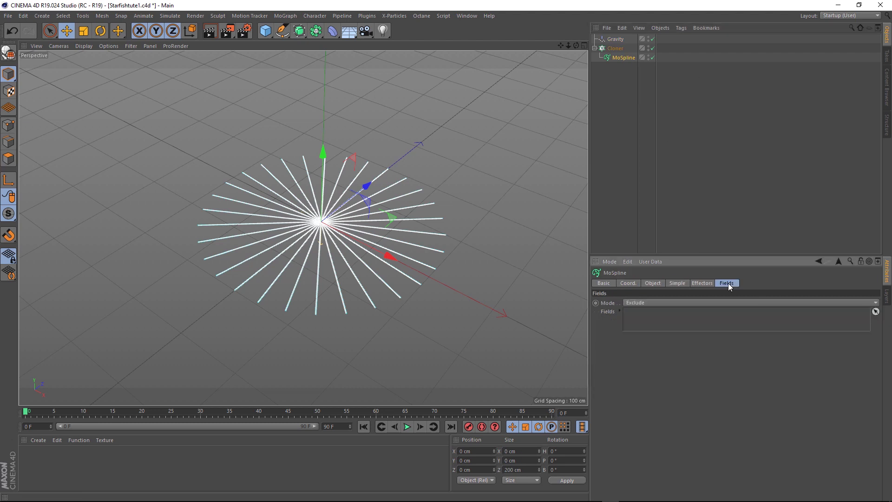
{"action": "left_click", "coordinate": [678, 302]}
{"action": "left_click", "coordinate": [680, 314]}
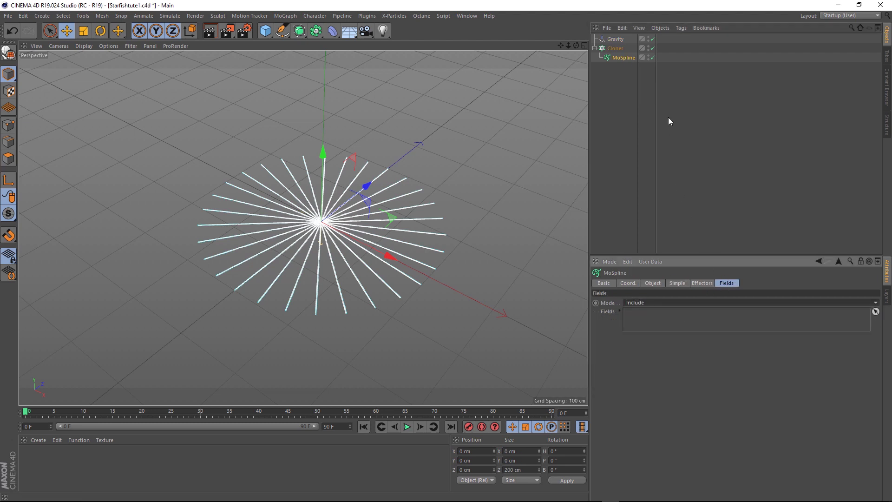
{"action": "left_click_drag", "start_coordinate": [616, 40], "coordinate": [657, 322]}
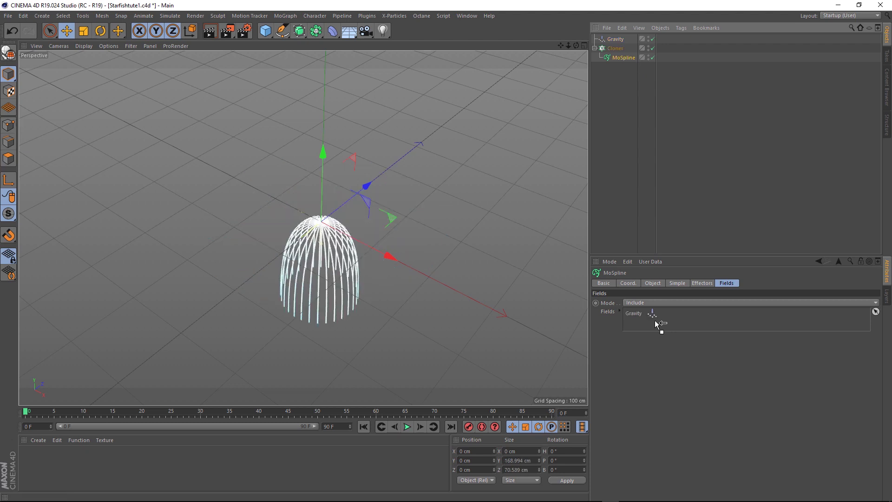
{"action": "left_click", "coordinate": [406, 427]}
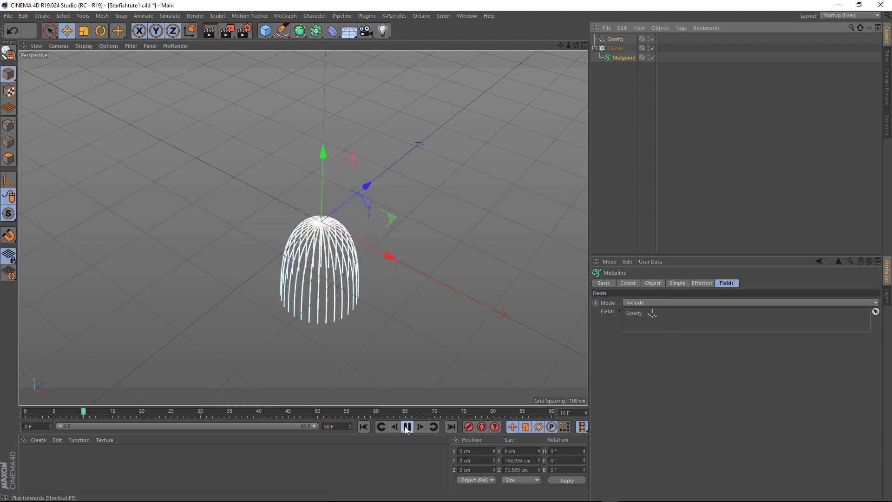
{"action": "left_click", "coordinate": [407, 427]}
{"action": "left_click", "coordinate": [364, 426]}
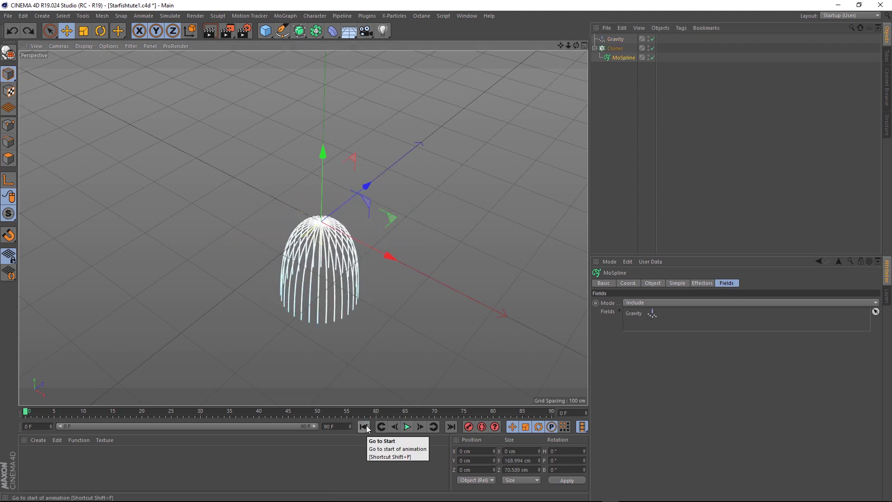
Add a Turbulence force to the scene
{"action": "left_click", "coordinate": [166, 17]}
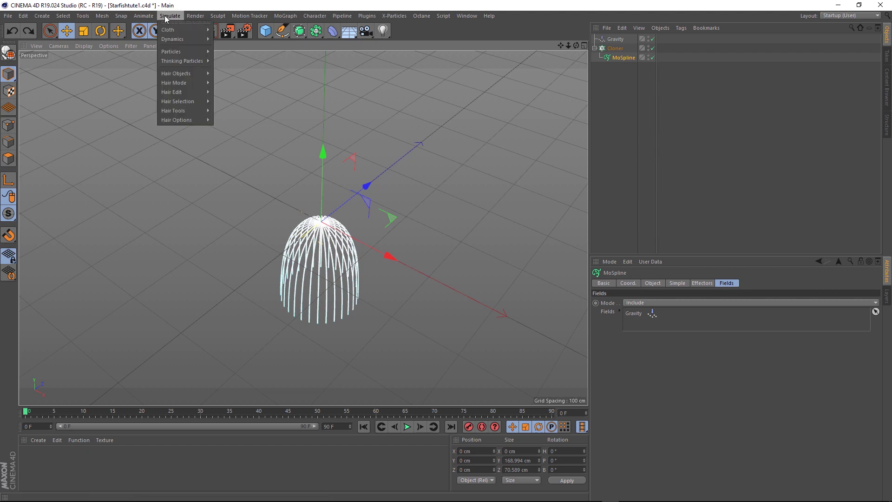
{"action": "mouse_move", "coordinate": [181, 61]}
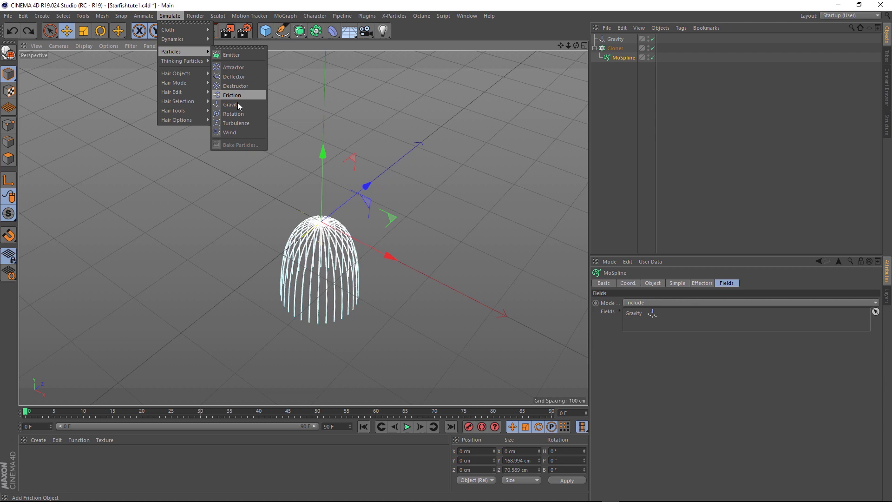
{"action": "left_click", "coordinate": [239, 124]}
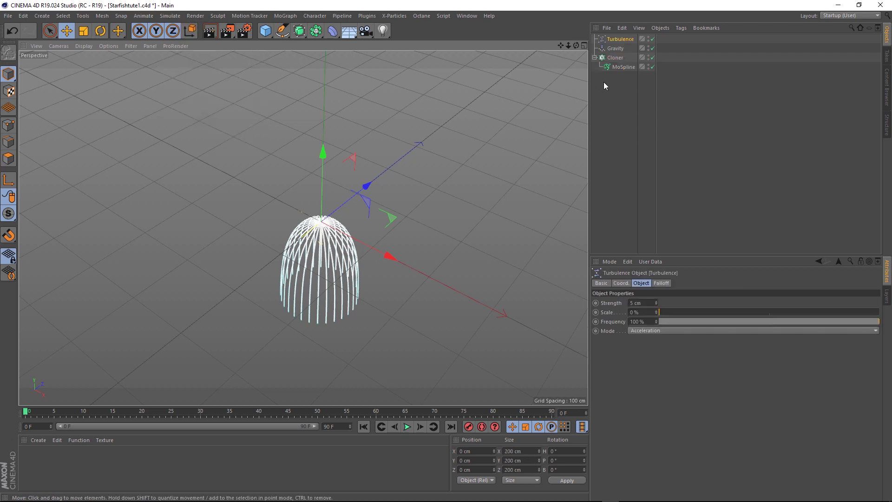
Include Turbulence alongside Gravity in the MoSpline's Fields and preview the flaring spokes
{"action": "left_click", "coordinate": [631, 68]}
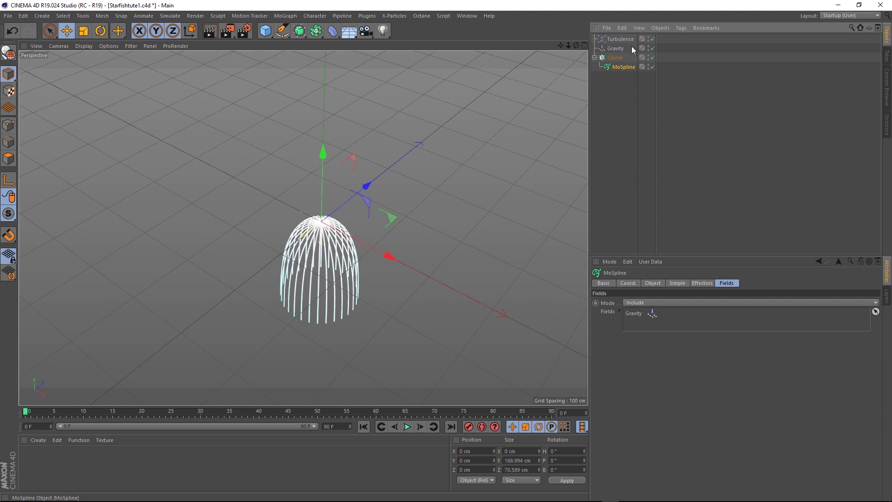
{"action": "left_click_drag", "start_coordinate": [620, 37], "coordinate": [647, 325]}
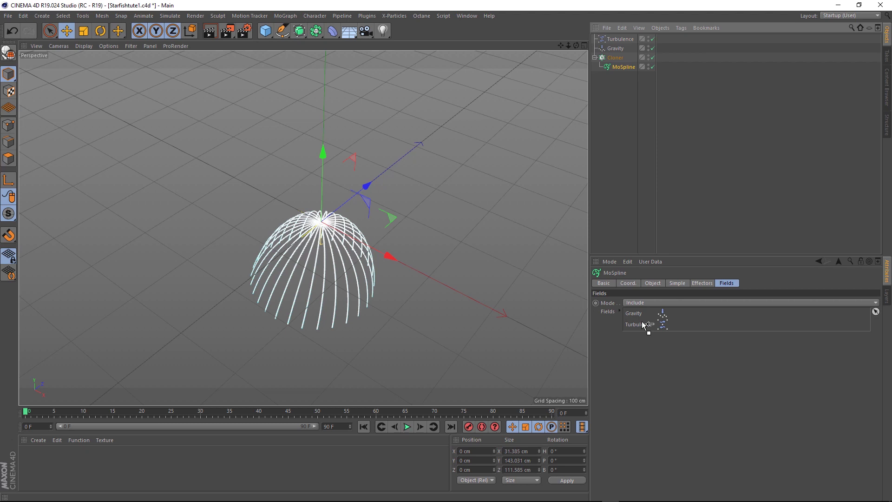
{"action": "left_click", "coordinate": [407, 427]}
{"action": "left_click", "coordinate": [407, 426]}
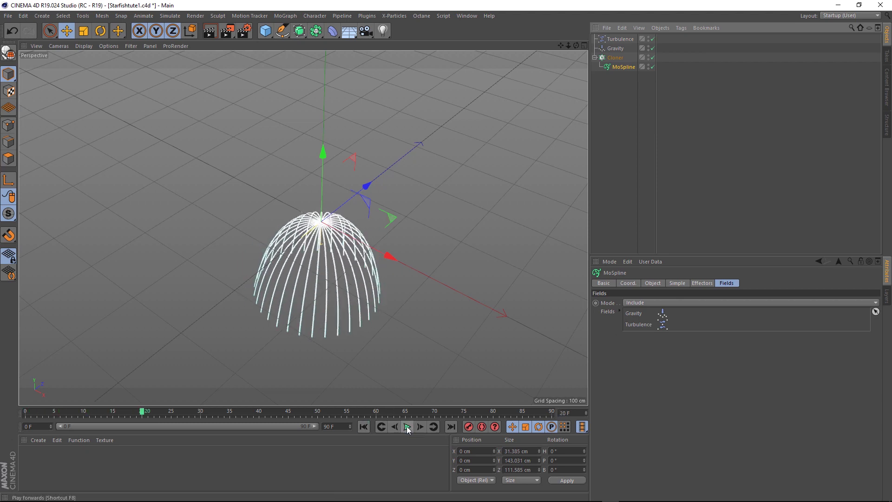
{"action": "left_click", "coordinate": [363, 428]}
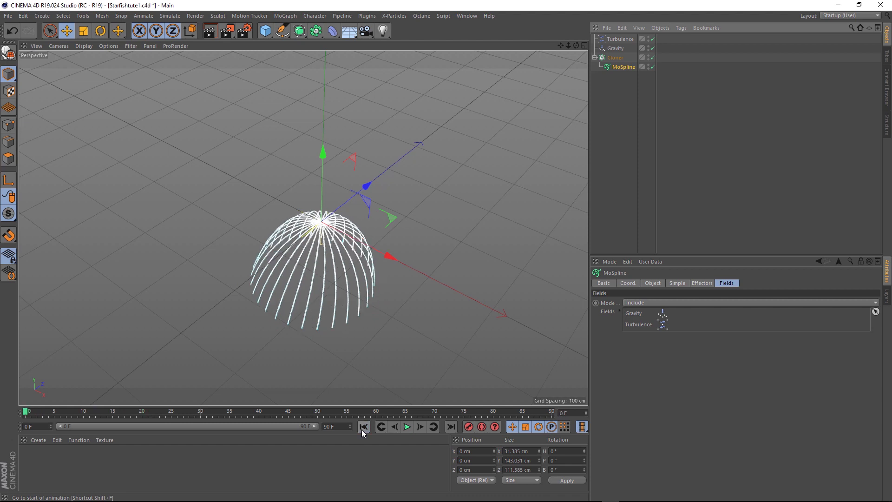
{"action": "left_click", "coordinate": [620, 39]}
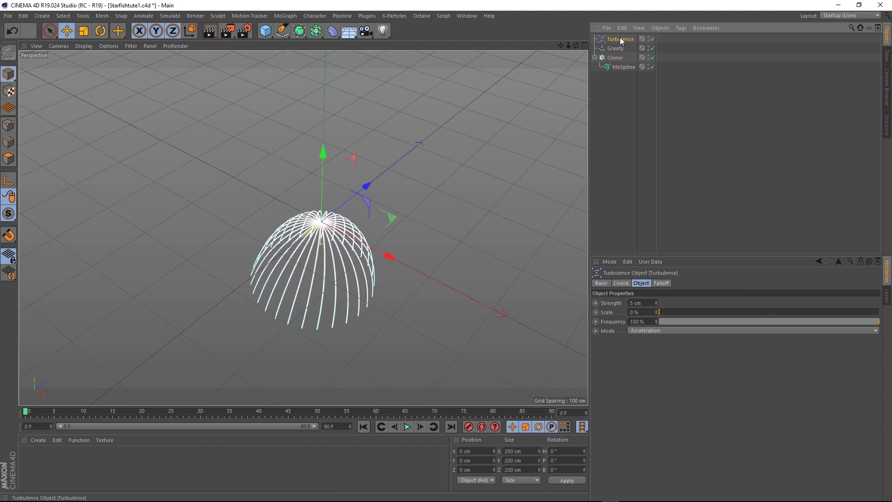
Set Turbulence Strength 8 cm, Scale 60% and Frequency 60%, and preview the rippling strands
{"action": "left_click", "coordinate": [647, 302]}
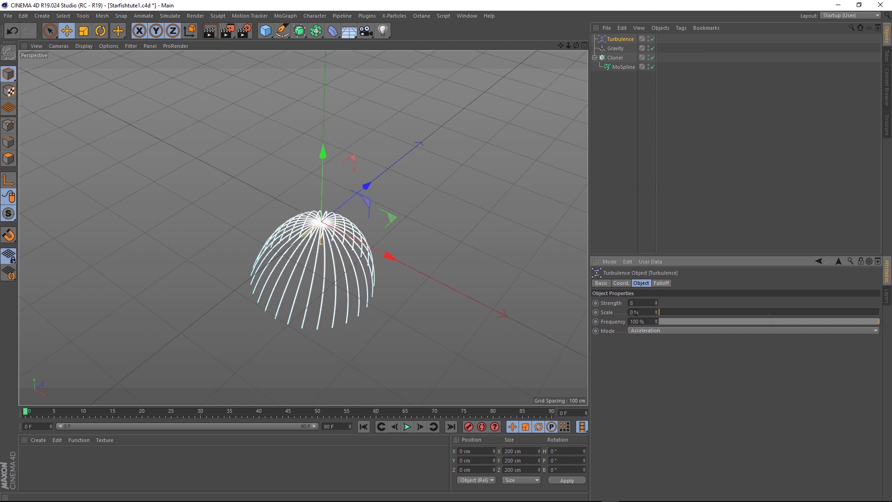
{"action": "type", "text": "0"}
{"action": "key", "text": "Return"}
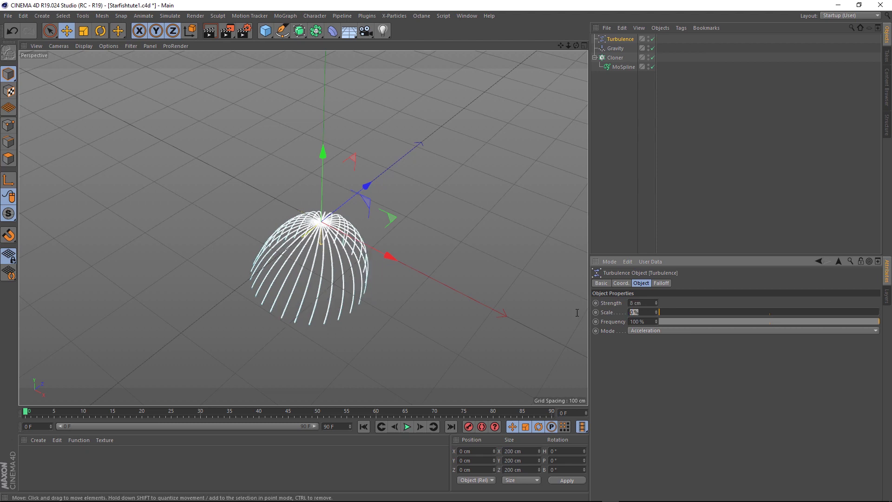
{"action": "type", "text": "0"}
{"action": "key", "text": "Return"}
{"action": "key", "text": "Tab"}
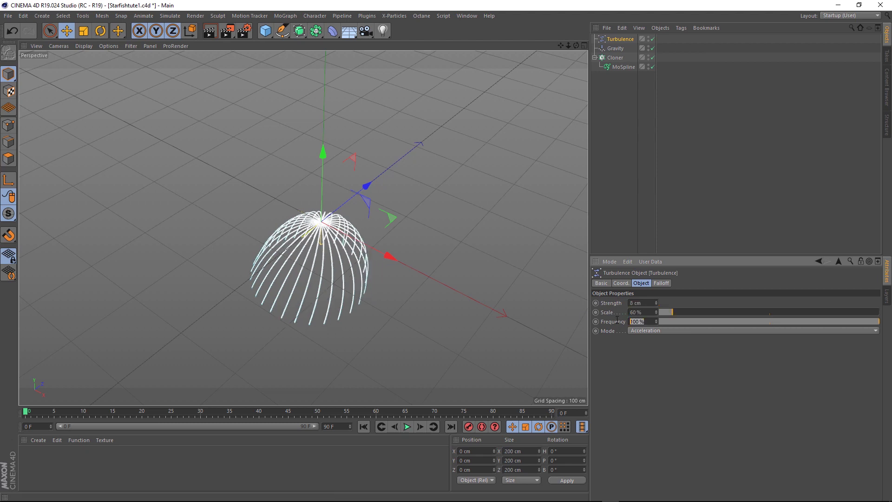
{"action": "key", "text": "Return"}
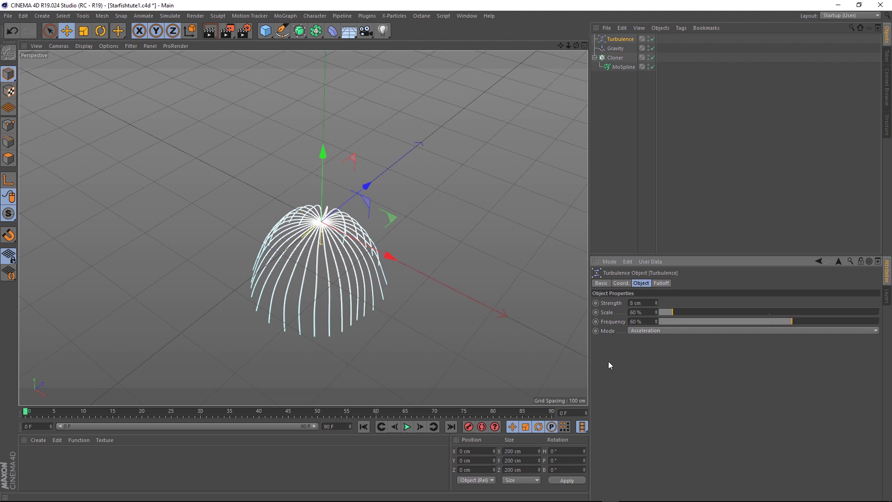
{"action": "left_click", "coordinate": [406, 426]}
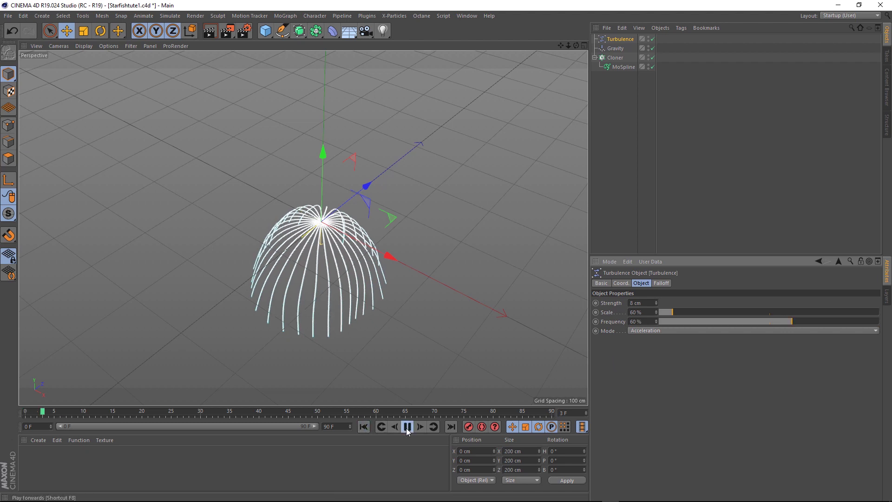
{"action": "left_click_drag", "start_coordinate": [409, 320], "coordinate": [358, 260], "text": "alt"}
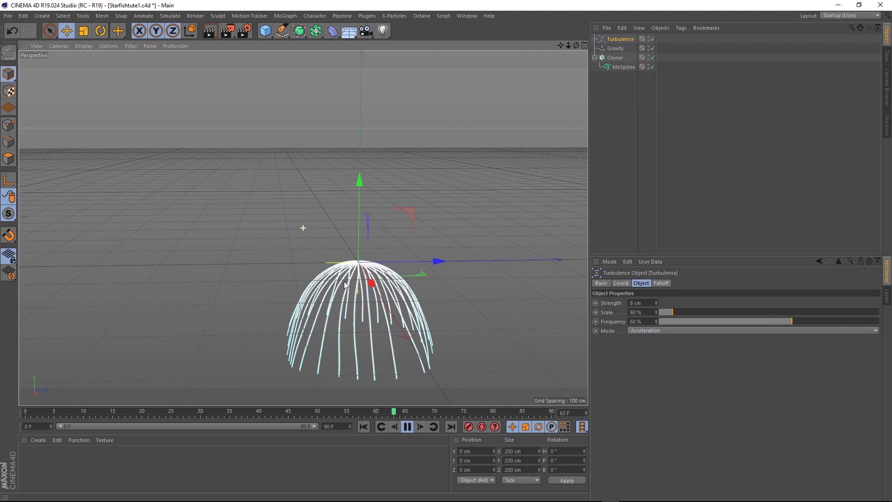
Raise the MoSpline's Bend to 137° so the 30 strands curl outward flat
{"action": "left_click", "coordinate": [624, 68]}
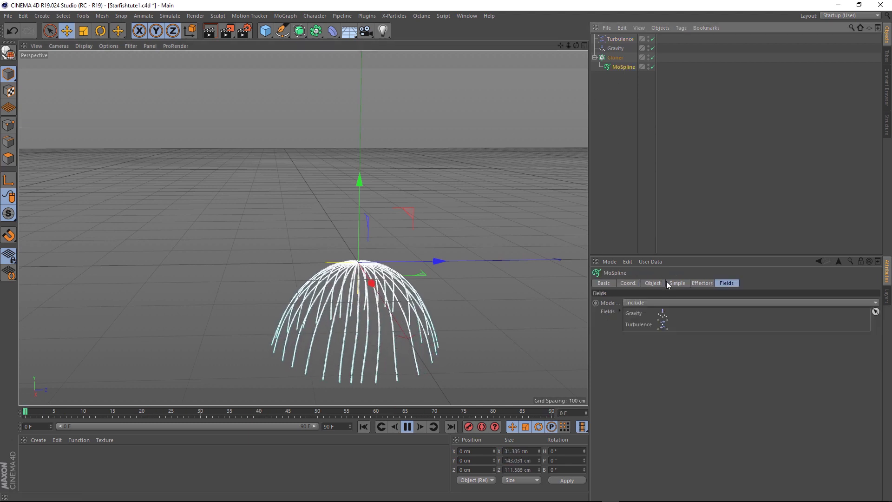
{"action": "left_click", "coordinate": [652, 283]}
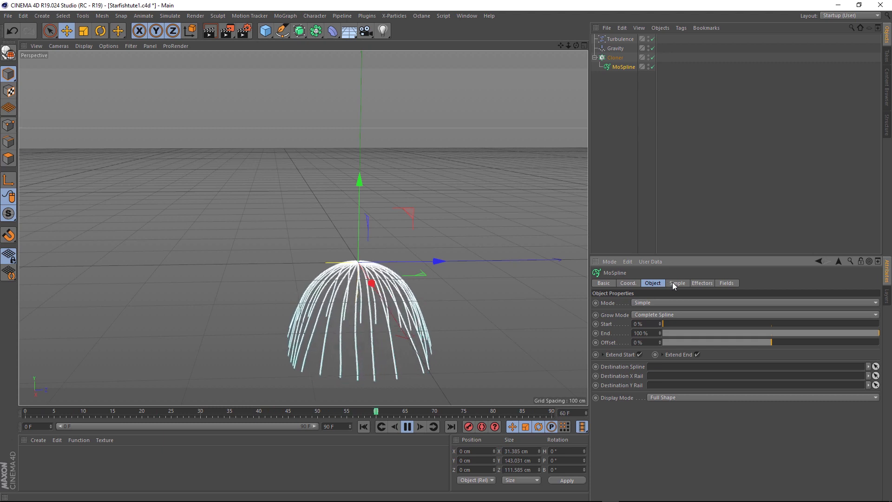
{"action": "left_click", "coordinate": [674, 283]}
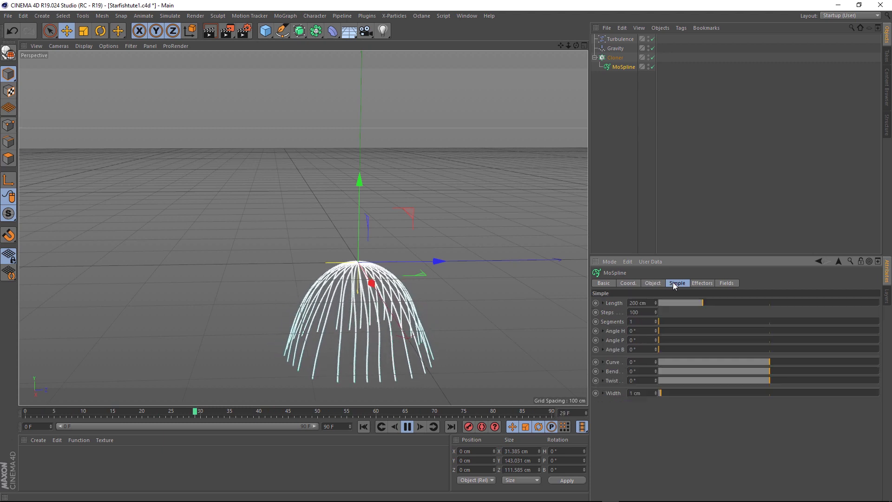
{"action": "left_click_drag", "start_coordinate": [774, 370], "coordinate": [813, 370]}
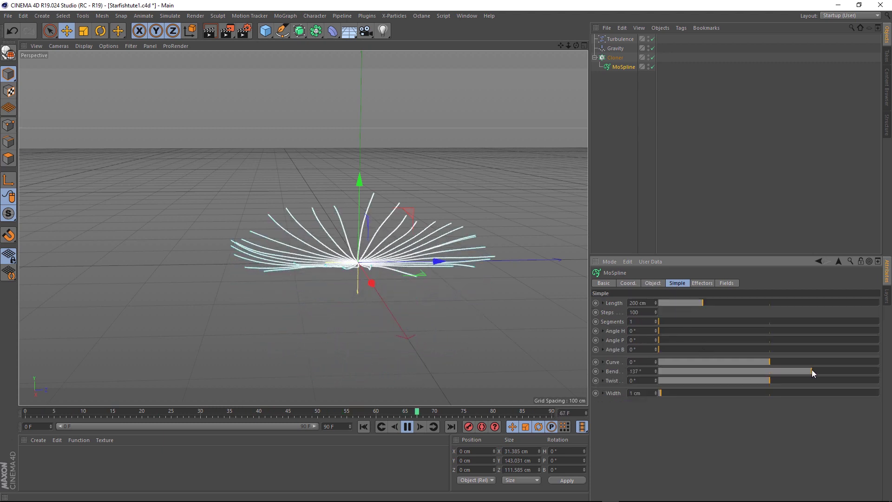
{"action": "left_click_drag", "start_coordinate": [406, 328], "coordinate": [403, 356], "text": "alt"}
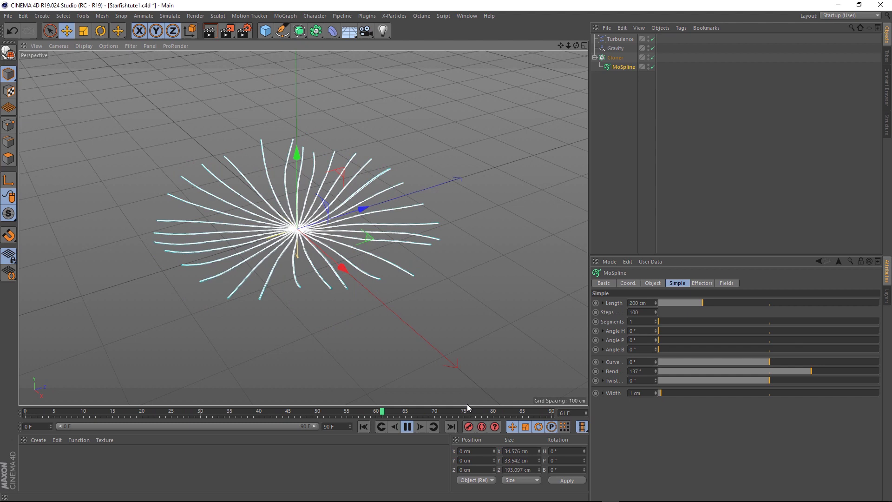
Stop playback and add a Sweep object and a Circle spline
{"action": "left_click", "coordinate": [407, 427]}
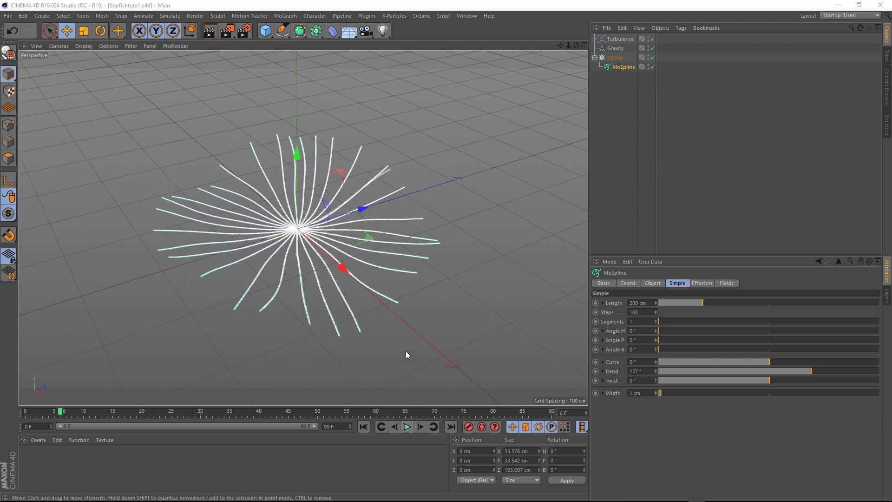
{"action": "left_click", "coordinate": [299, 30]}
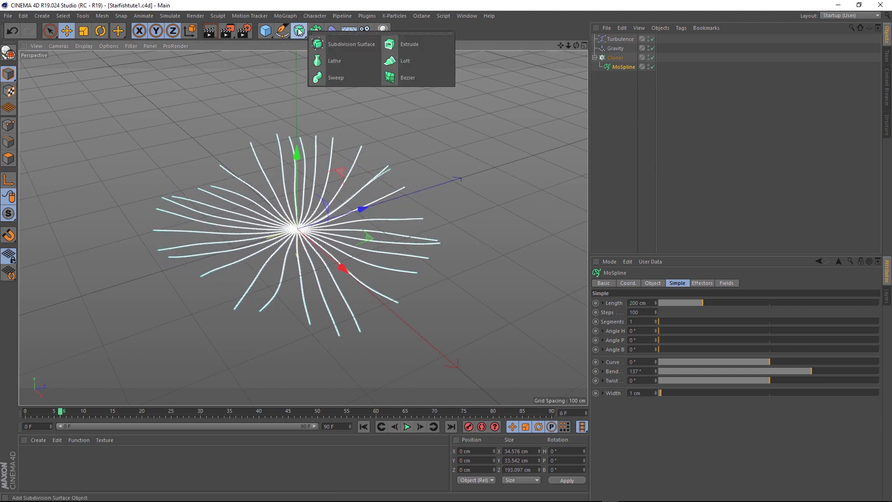
{"action": "left_click", "coordinate": [335, 75]}
{"action": "left_click", "coordinate": [282, 30]}
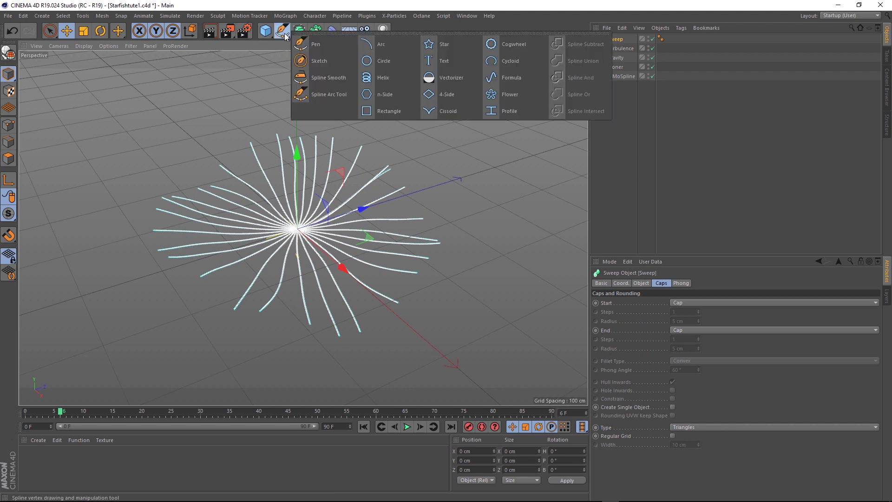
{"action": "left_click", "coordinate": [389, 65]}
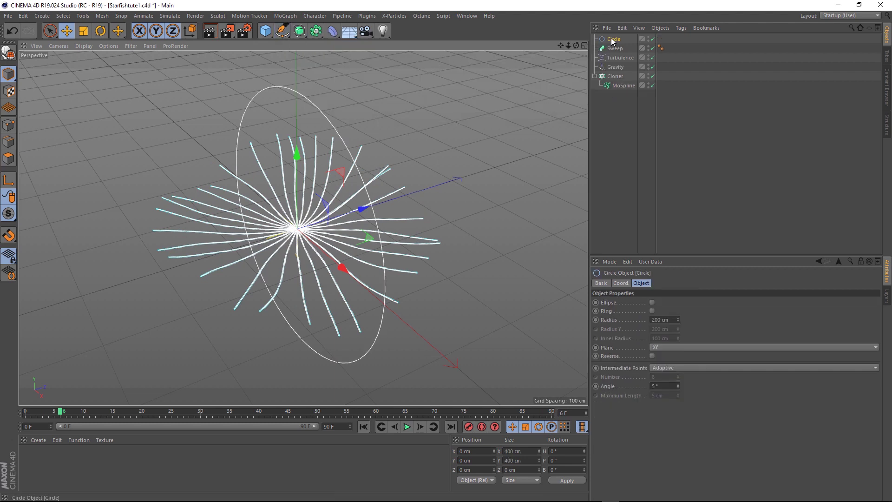
Nest the Circle and MoSpline under the Sweep, and place the Sweep inside the Cloner
{"action": "left_click_drag", "start_coordinate": [614, 39], "coordinate": [617, 49]}
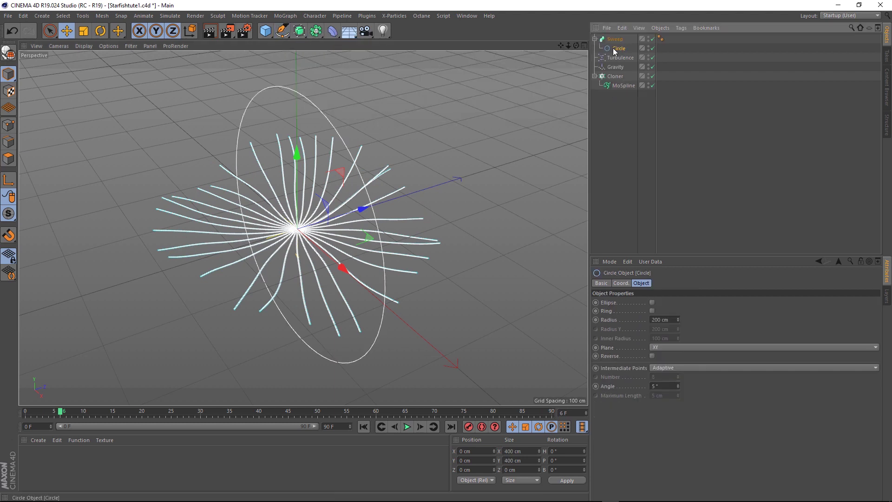
{"action": "left_click_drag", "start_coordinate": [619, 88], "coordinate": [615, 54]}
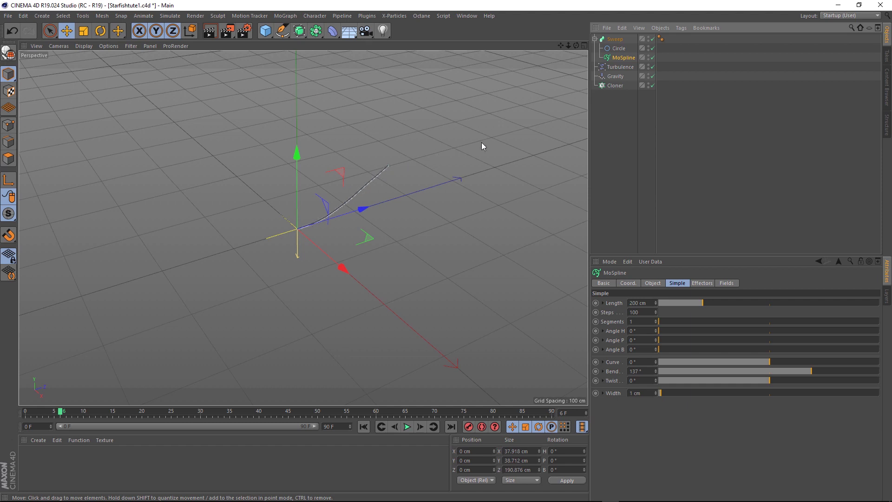
{"action": "left_click_drag", "start_coordinate": [615, 39], "coordinate": [616, 87]}
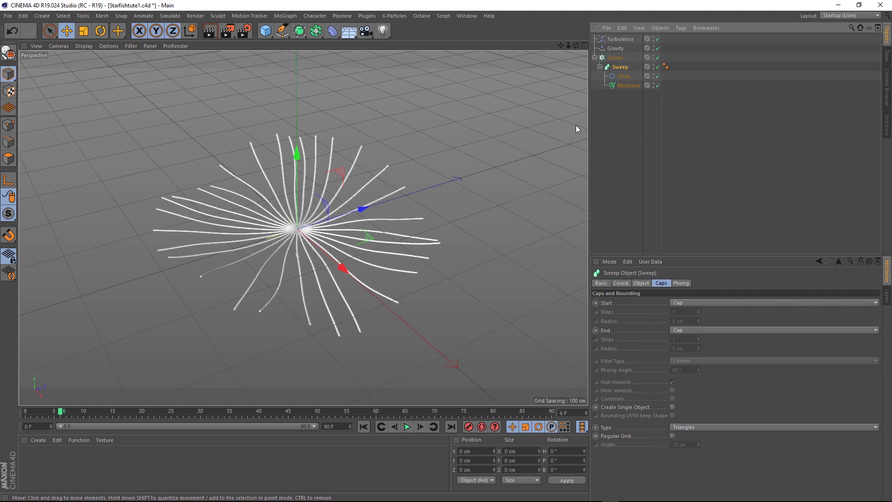
Set the Circle radius to 222 cm and the MoSpline width to 8.7 cm for thick tubes
{"action": "left_click", "coordinate": [624, 78]}
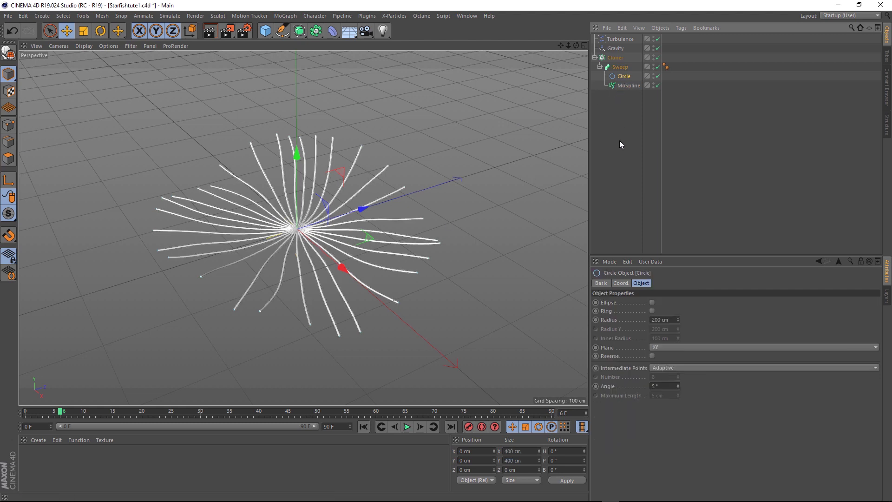
{"action": "left_click_drag", "start_coordinate": [678, 320], "coordinate": [678, 312]}
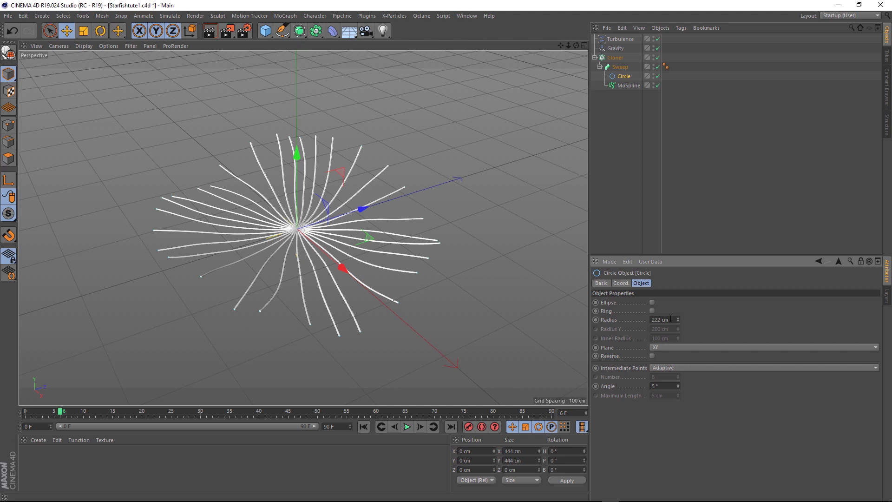
{"action": "left_click", "coordinate": [618, 85]}
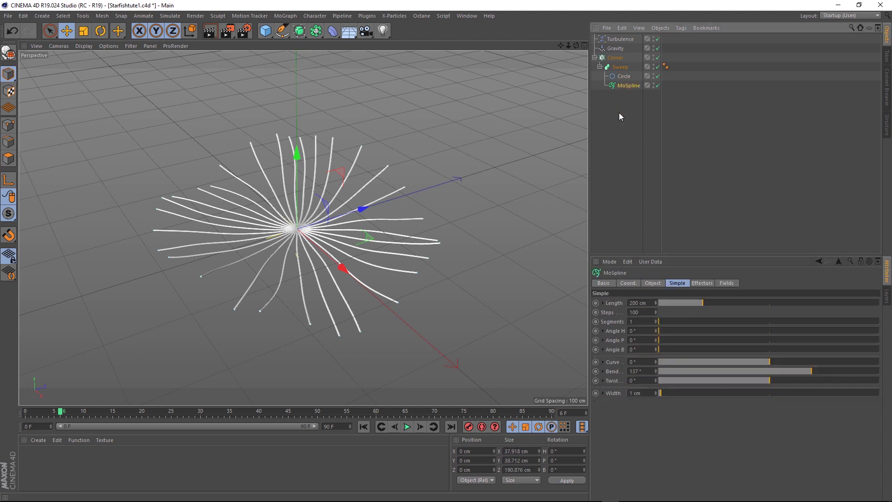
{"action": "left_click_drag", "start_coordinate": [663, 394], "coordinate": [679, 395]}
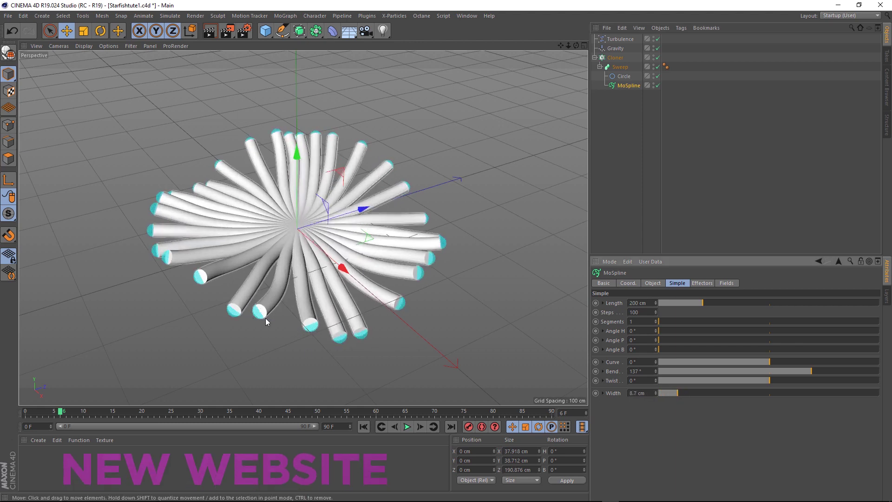
Set the MoSpline's Display Mode to Line
{"action": "left_click", "coordinate": [653, 283]}
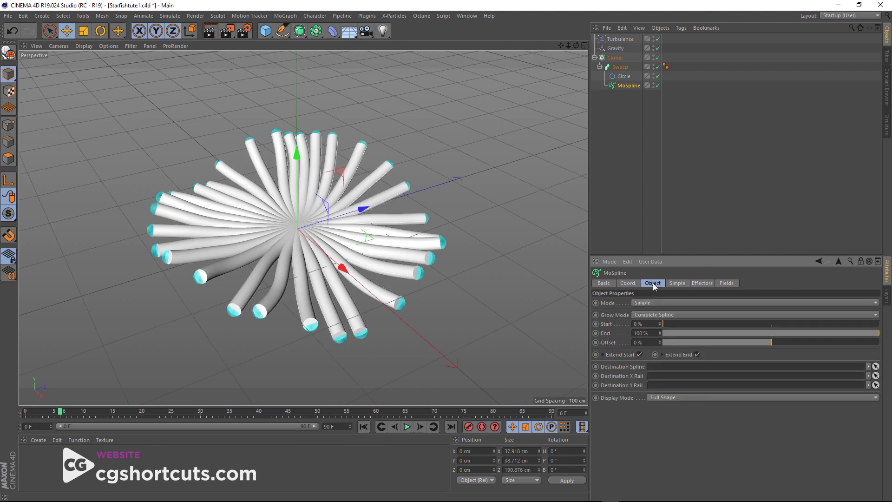
{"action": "left_click", "coordinate": [664, 397]}
{"action": "left_click", "coordinate": [662, 406]}
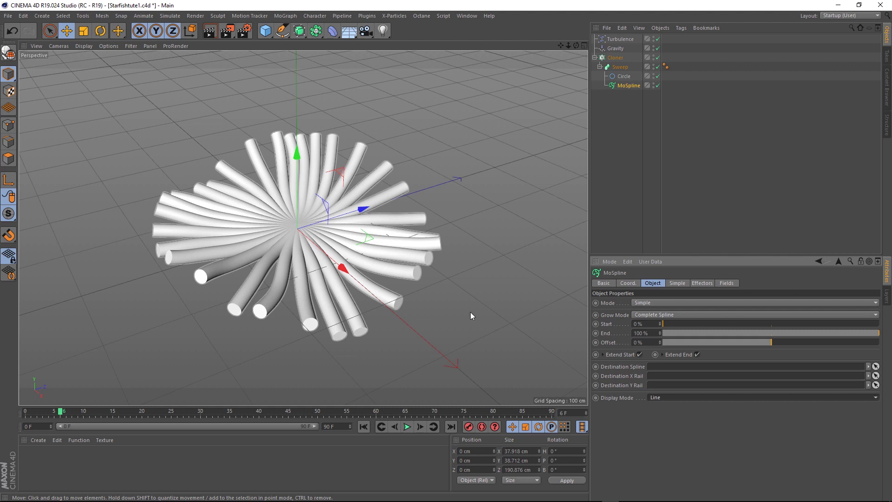
Drag the Sweep's Scale curve end down to 0 so the tubes taper into pointed petals
{"action": "left_click", "coordinate": [620, 67]}
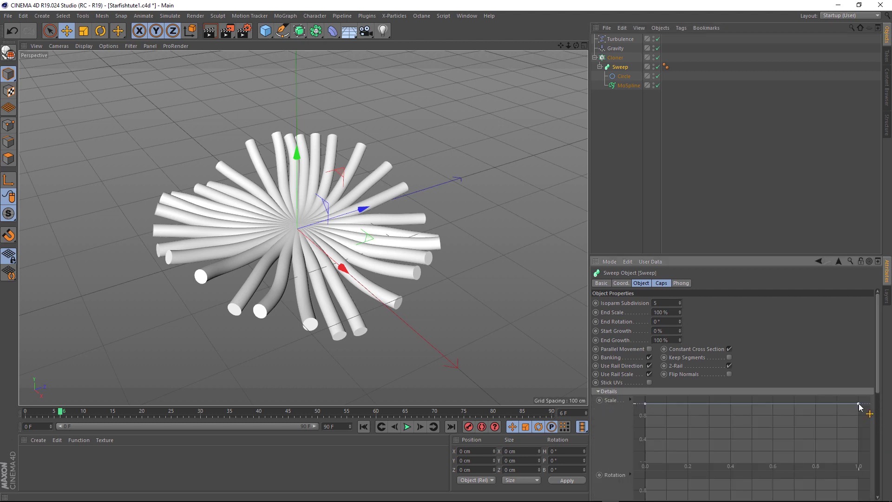
{"action": "mouse_move", "coordinate": [860, 405]}
{"action": "left_mouse_down"}
{"action": "mouse_move", "coordinate": [861, 471]}
{"action": "mouse_move", "coordinate": [862, 415]}
{"action": "left_mouse_up"}
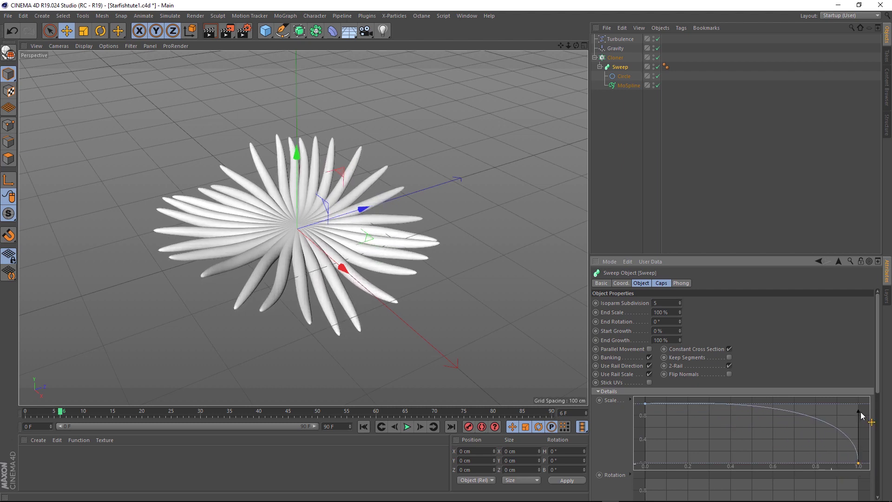
{"action": "left_click_drag", "start_coordinate": [241, 153], "coordinate": [284, 248], "text": "alt"}
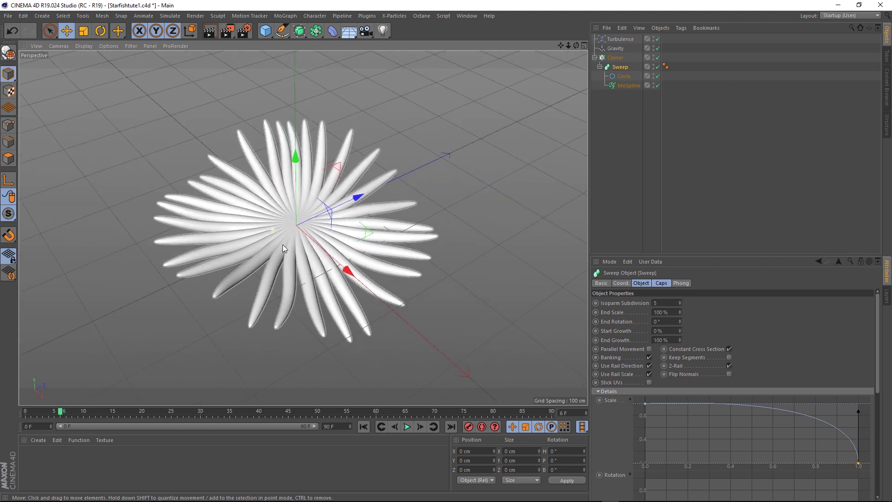
Play the animation and switch the viewport to Gouraud Shading (Lines)
{"action": "left_click", "coordinate": [407, 428]}
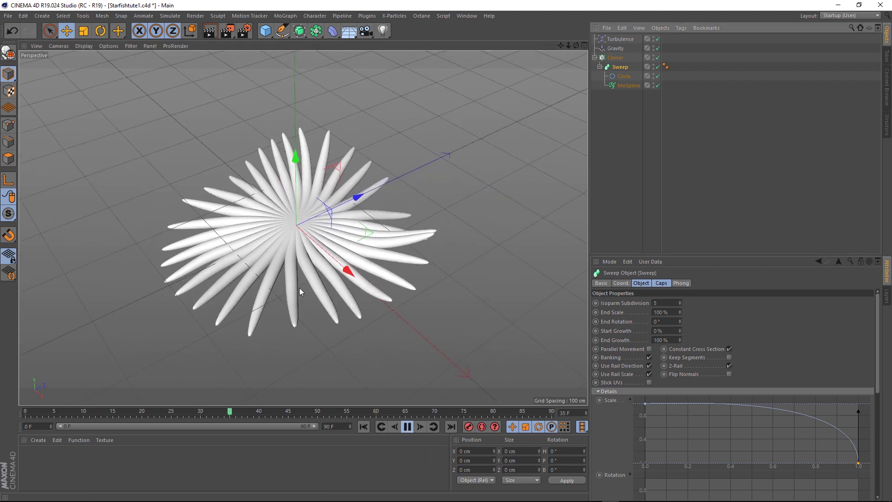
{"action": "left_click", "coordinate": [83, 45]}
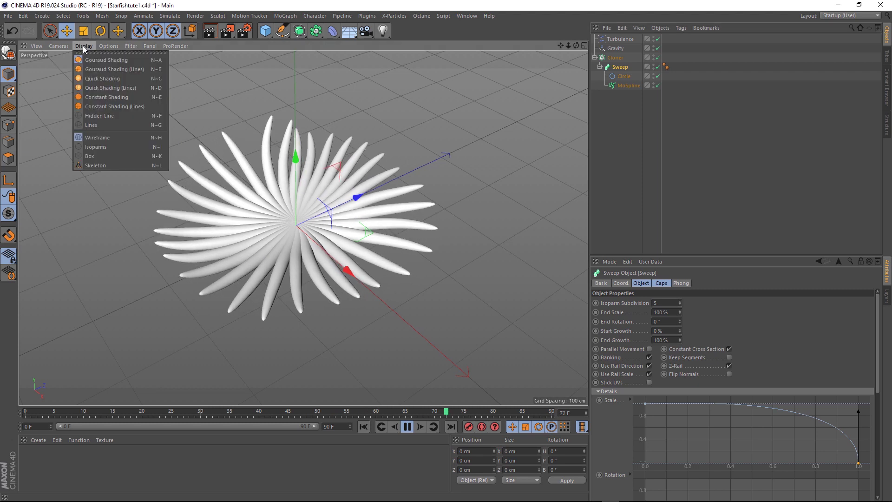
{"action": "left_click", "coordinate": [95, 70]}
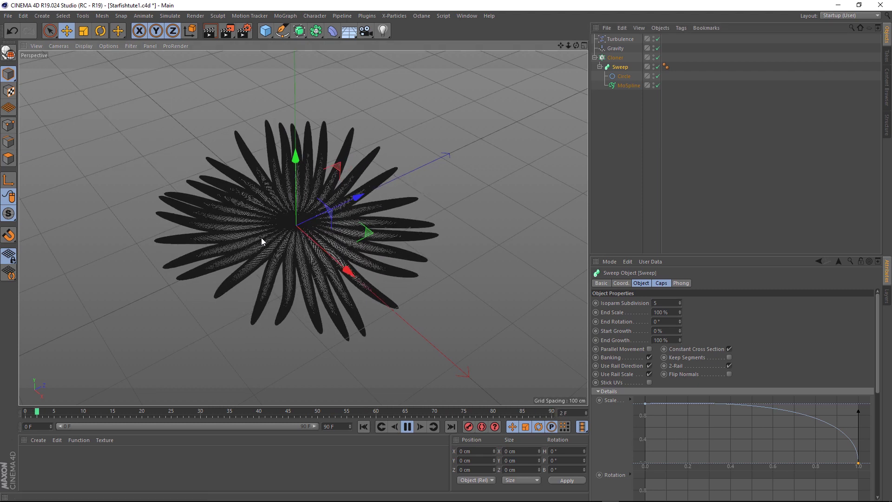
Set the Circle's Intermediate Points to Uniform with 8 points
{"action": "left_click", "coordinate": [623, 76]}
{"action": "left_click", "coordinate": [668, 367]}
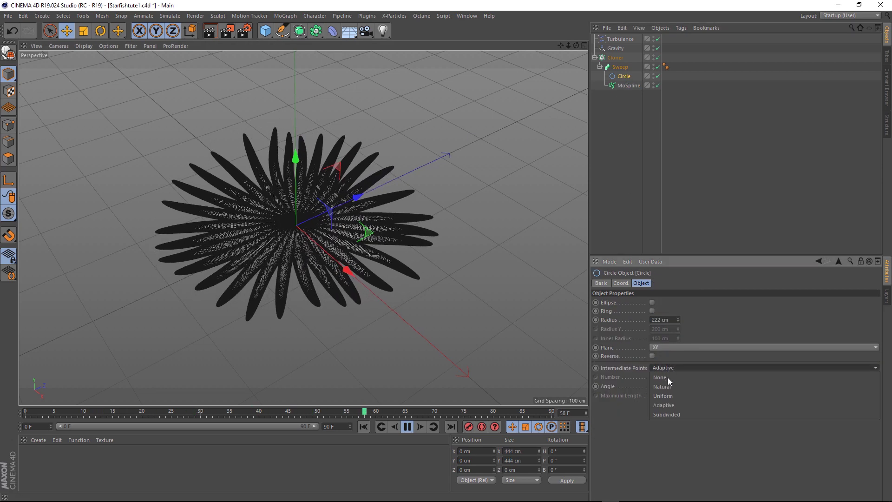
{"action": "left_click", "coordinate": [669, 395]}
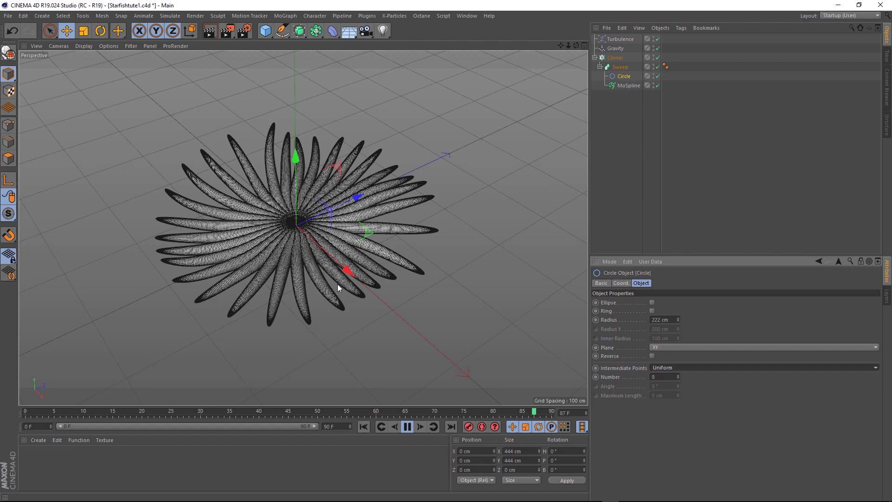
{"action": "left_click_drag", "start_coordinate": [339, 283], "coordinate": [260, 213], "text": "alt"}
Return the viewport to plain Gouraud Shading
{"action": "left_click", "coordinate": [82, 47]}
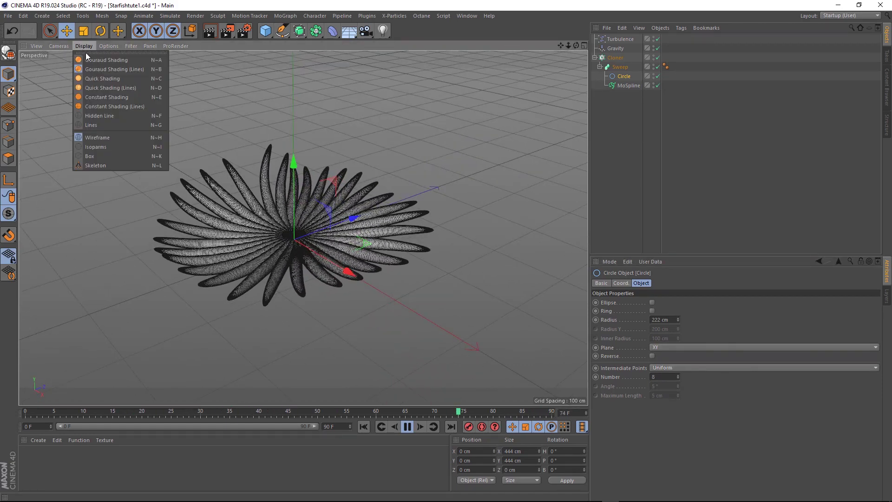
{"action": "left_click", "coordinate": [90, 60]}
{"action": "left_click_drag", "start_coordinate": [295, 245], "coordinate": [250, 283], "text": "alt"}
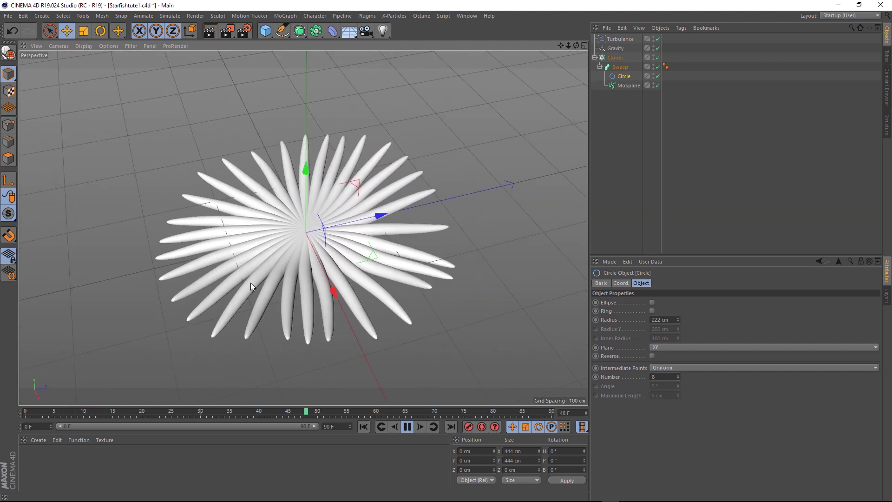
Restart playback and set the MoSpline's Steps to 10
{"action": "left_click", "coordinate": [407, 427]}
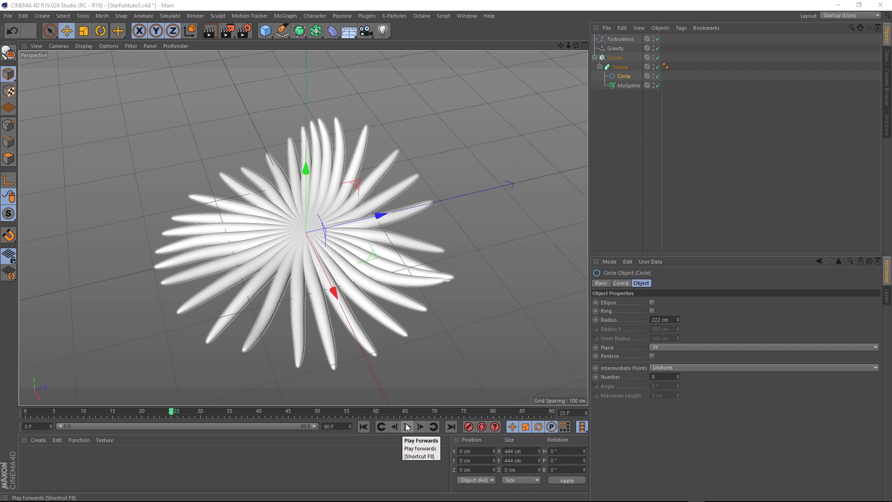
{"action": "left_click", "coordinate": [407, 427]}
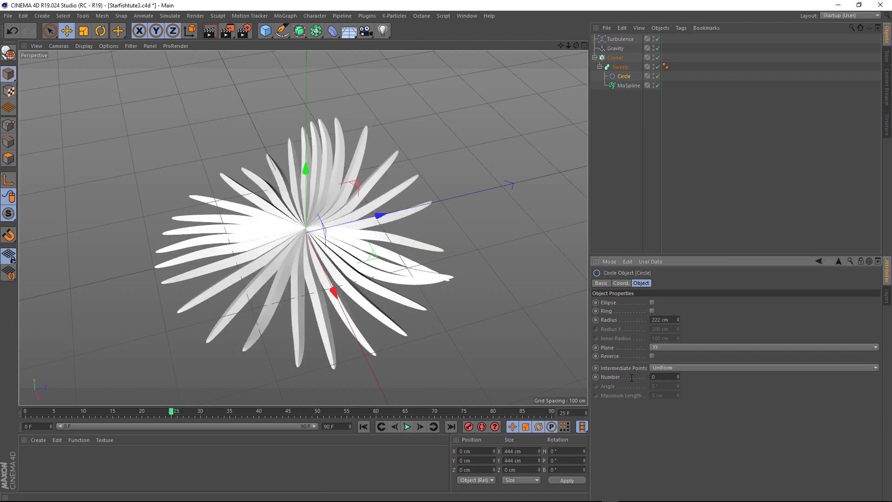
{"action": "left_click", "coordinate": [625, 86]}
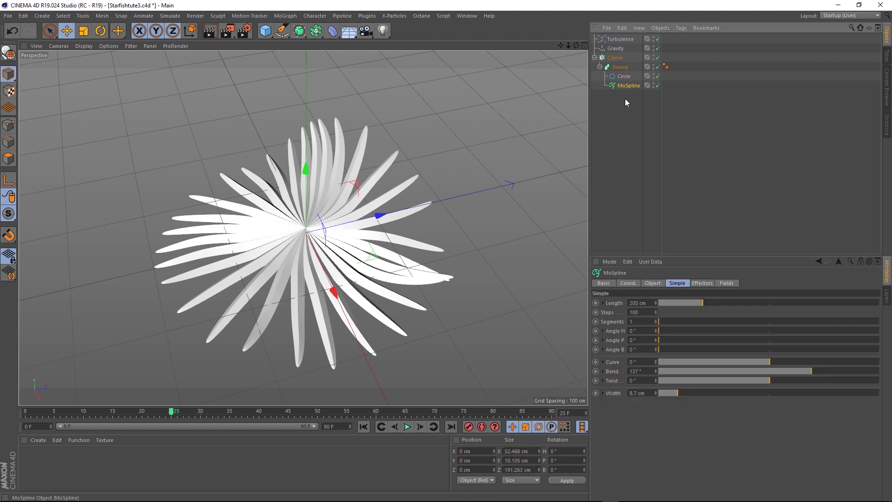
{"action": "left_click", "coordinate": [646, 314]}
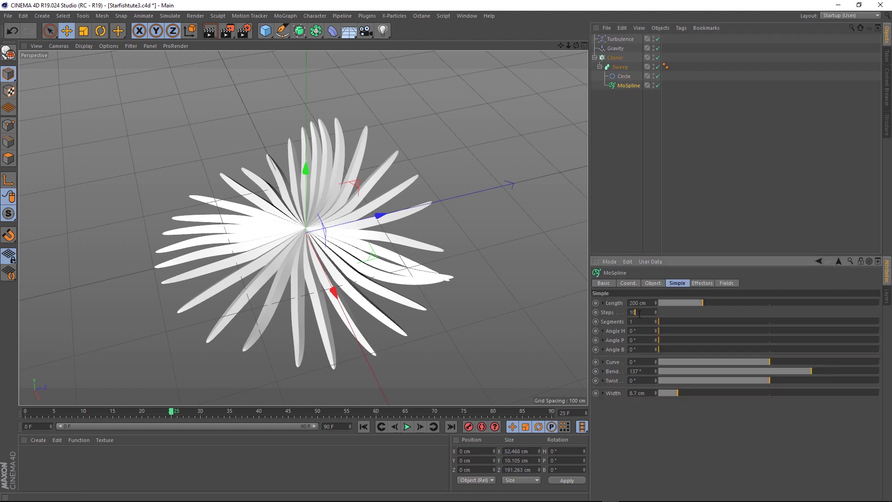
{"action": "key", "text": "Return"}
Toggle the viewport to Gouraud Shading (Lines), then back to Gouraud Shading
{"action": "left_click", "coordinate": [84, 45]}
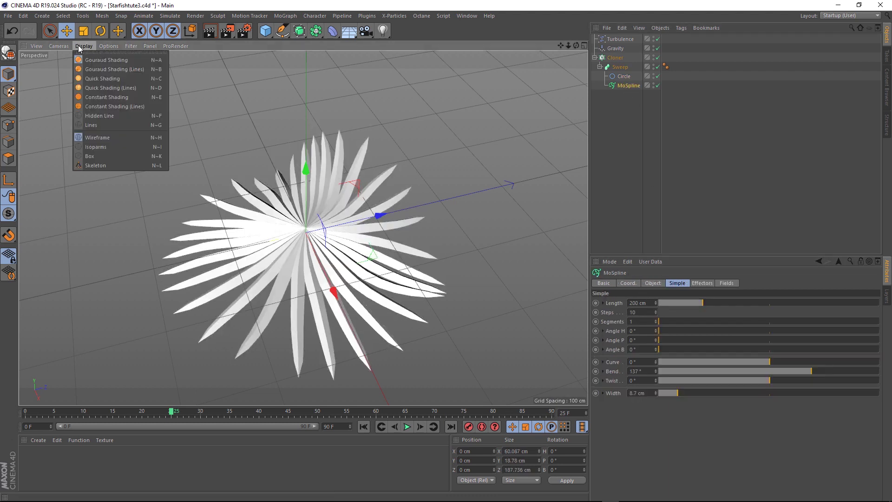
{"action": "left_click", "coordinate": [85, 70]}
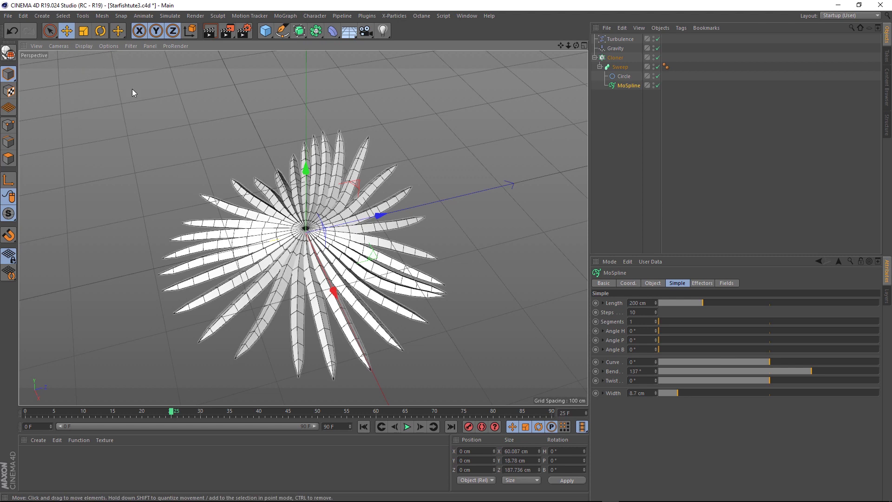
{"action": "left_click", "coordinate": [83, 46]}
{"action": "left_click", "coordinate": [86, 57]}
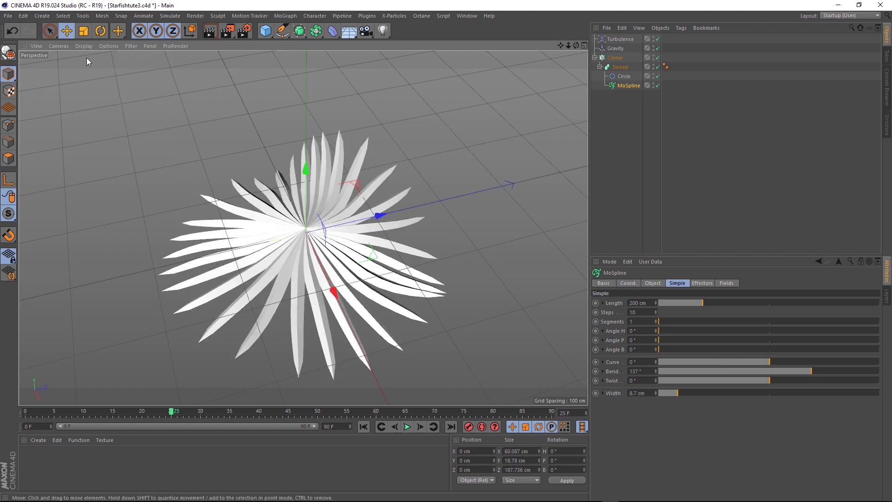
Add a Landscape and raise the starfish cloner about 165 cm above it
{"action": "left_click", "coordinate": [267, 37]}
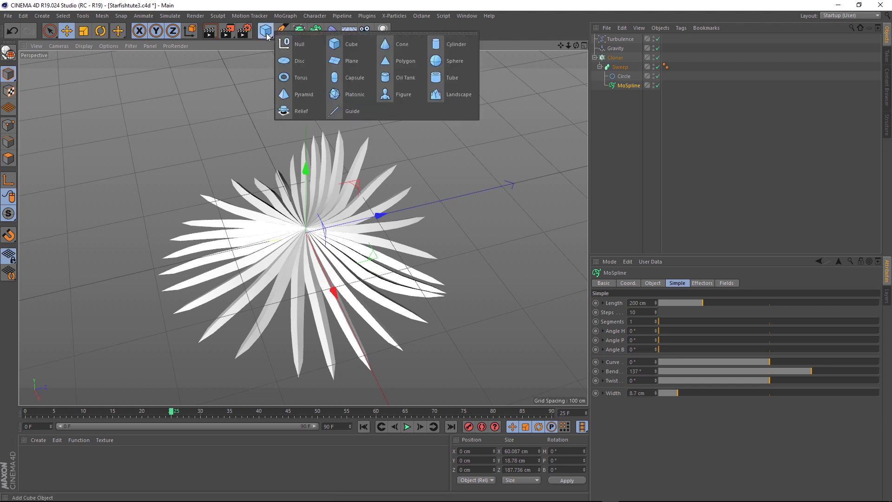
{"action": "left_click", "coordinate": [446, 96]}
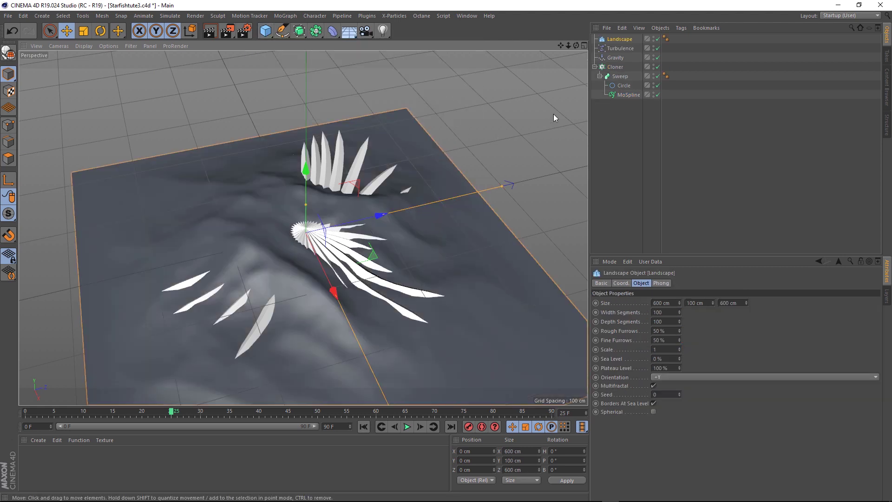
{"action": "left_click", "coordinate": [615, 67]}
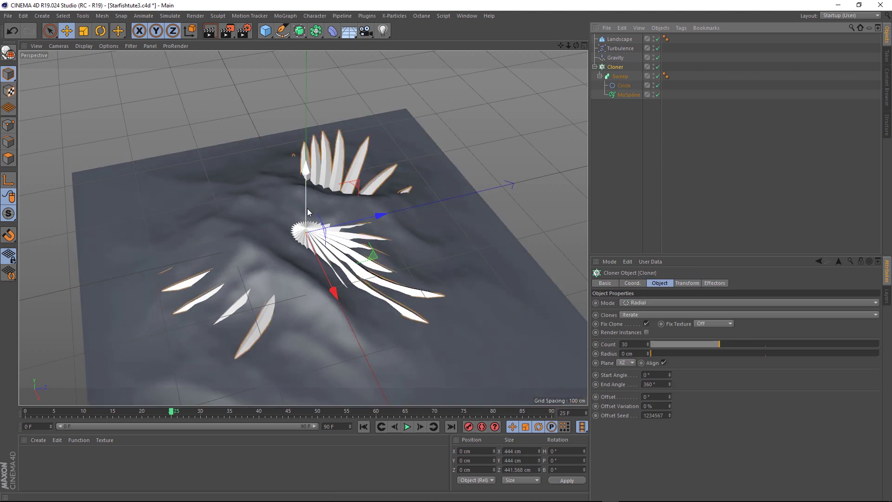
{"action": "left_click_drag", "start_coordinate": [308, 212], "coordinate": [319, 145]}
{"action": "scroll", "coordinate": [319, 146], "scroll_direction": "down", "scroll_amount": 10}
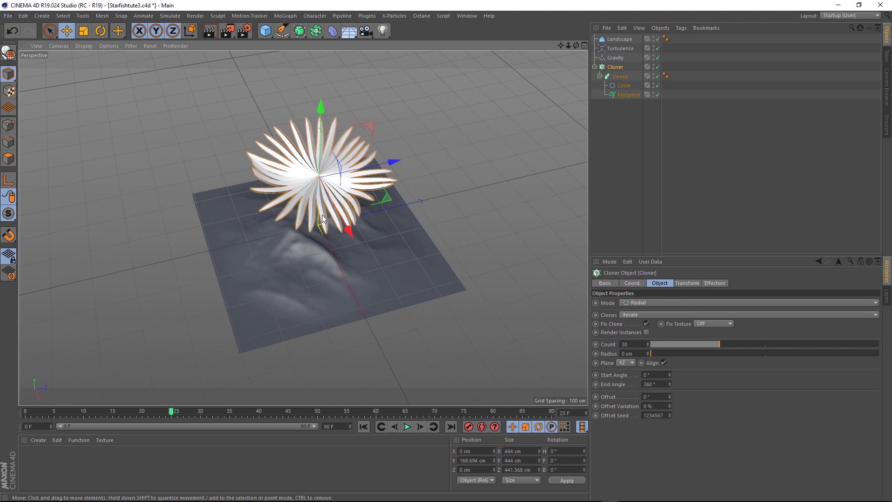
{"action": "left_click_drag", "start_coordinate": [311, 161], "coordinate": [315, 167]}
Enlarge the Landscape to roughly 1589 × 1902 cm
{"action": "left_click", "coordinate": [386, 272]}
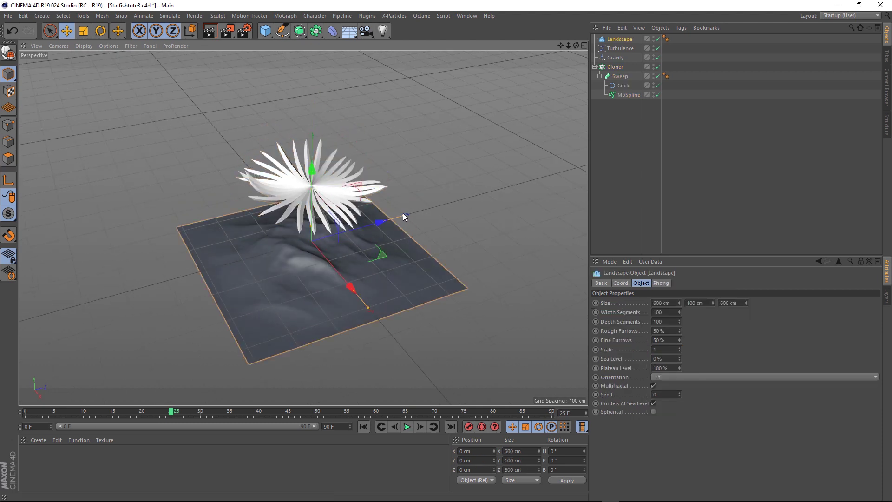
{"action": "left_click_drag", "start_coordinate": [403, 213], "coordinate": [577, 181]}
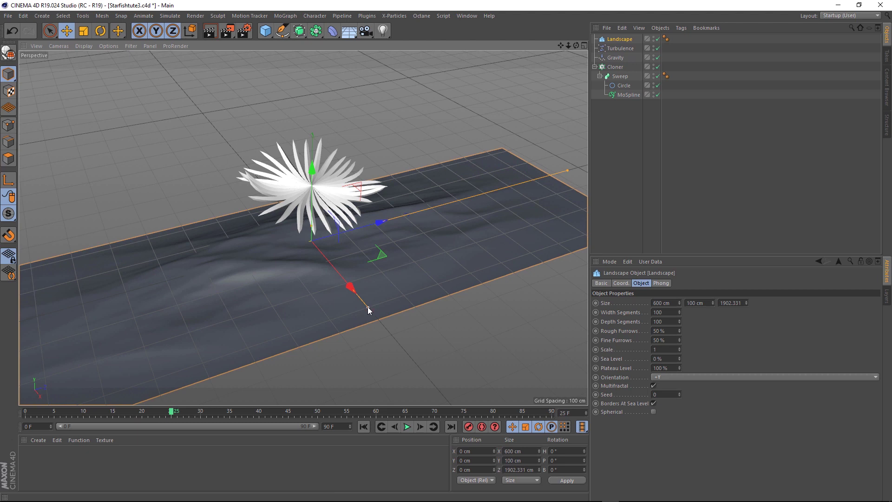
{"action": "left_click_drag", "start_coordinate": [367, 306], "coordinate": [359, 306]}
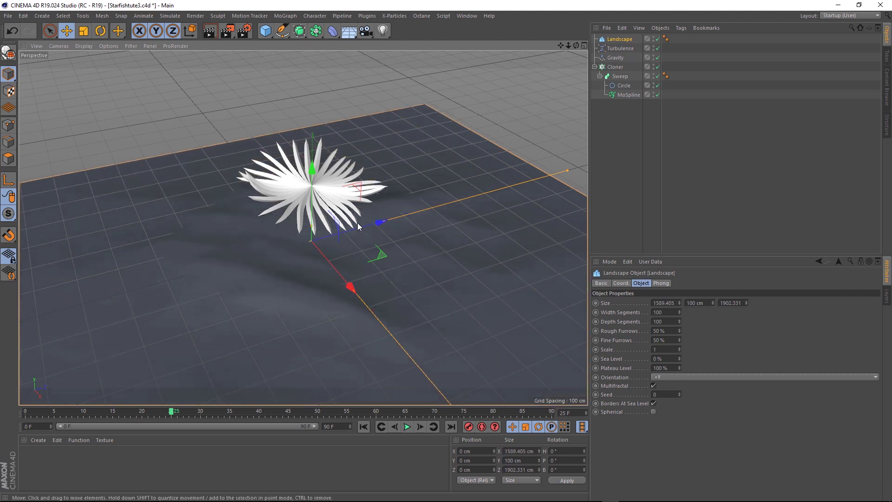
Give the Landscape a Collider Body simulation tag
{"action": "left_click", "coordinate": [681, 29]}
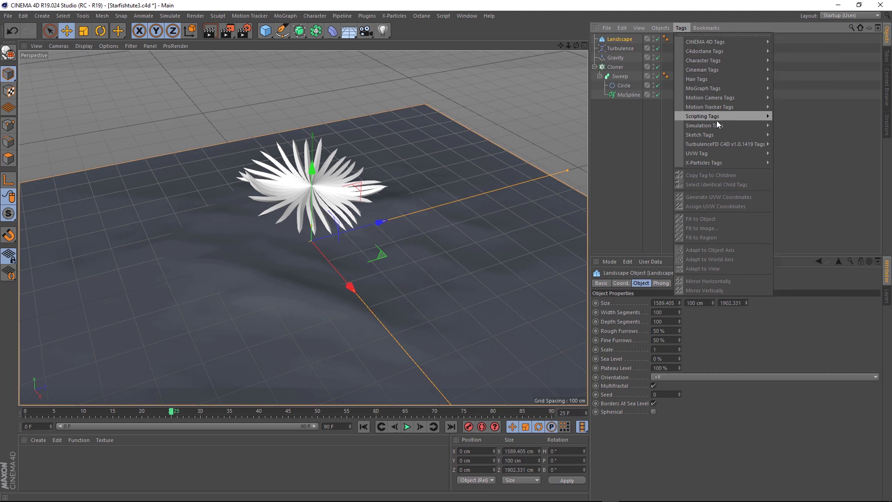
{"action": "mouse_move", "coordinate": [720, 125]}
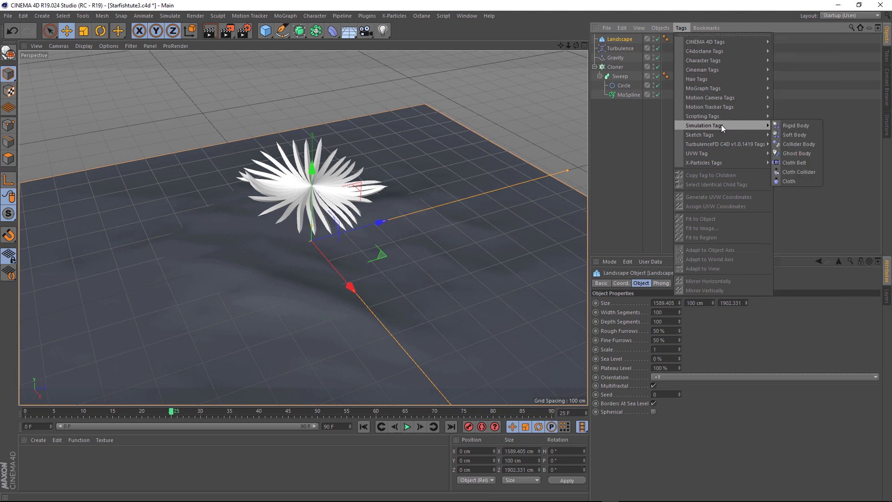
{"action": "left_click", "coordinate": [791, 145]}
Give the starfish Cloner a Rigid Body simulation tag
{"action": "left_click", "coordinate": [618, 68]}
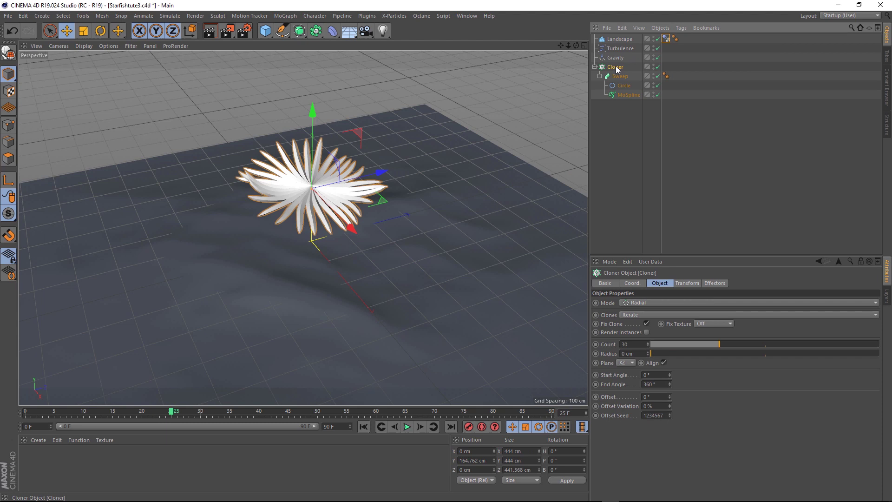
{"action": "left_click", "coordinate": [681, 28]}
{"action": "mouse_move", "coordinate": [719, 125]}
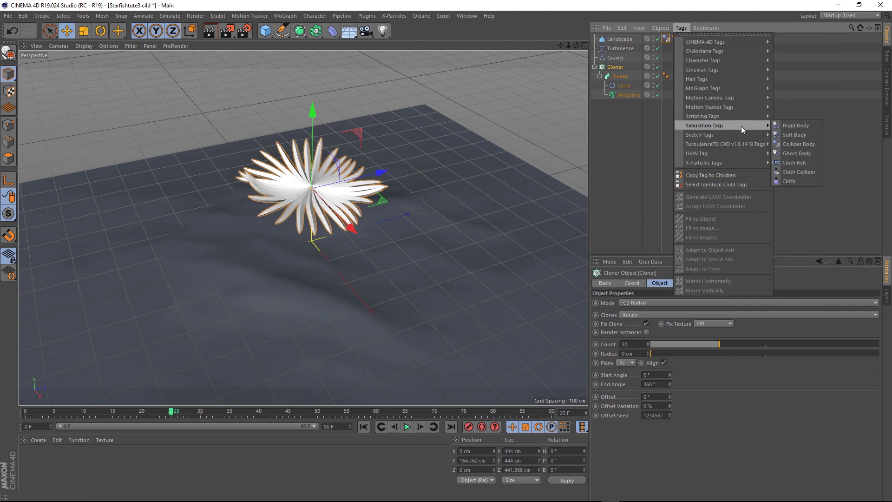
{"action": "left_click", "coordinate": [796, 127]}
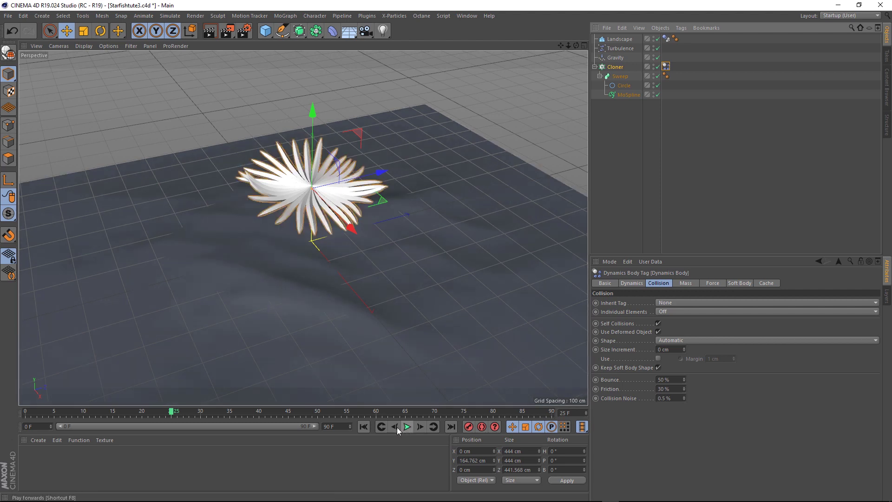
Set the animation end frame to 500 and play the simulation
{"action": "left_click_drag", "start_coordinate": [332, 426], "coordinate": [289, 431]}
{"action": "type", "text": "500"}
{"action": "key", "text": "Return"}
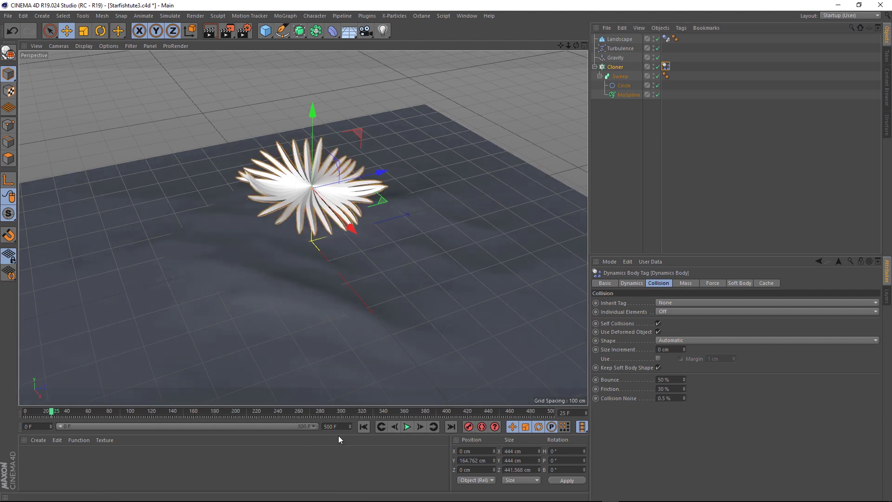
{"action": "left_click", "coordinate": [407, 427]}
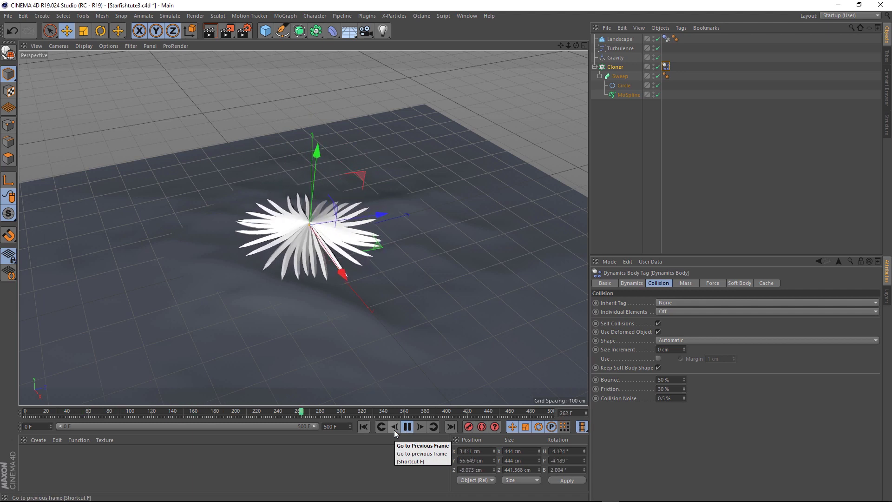
Change the MoSpline's Bend to 131° while the simulation plays
{"action": "left_click", "coordinate": [629, 95]}
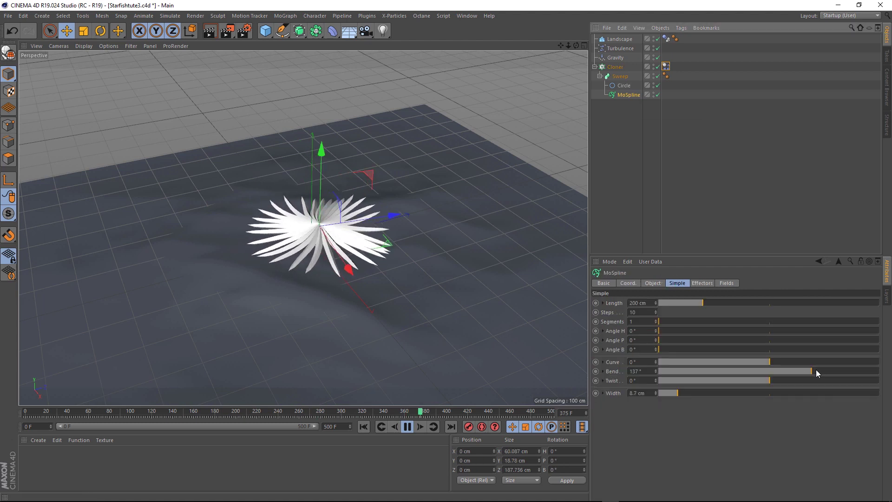
{"action": "left_click_drag", "start_coordinate": [819, 373], "coordinate": [810, 372]}
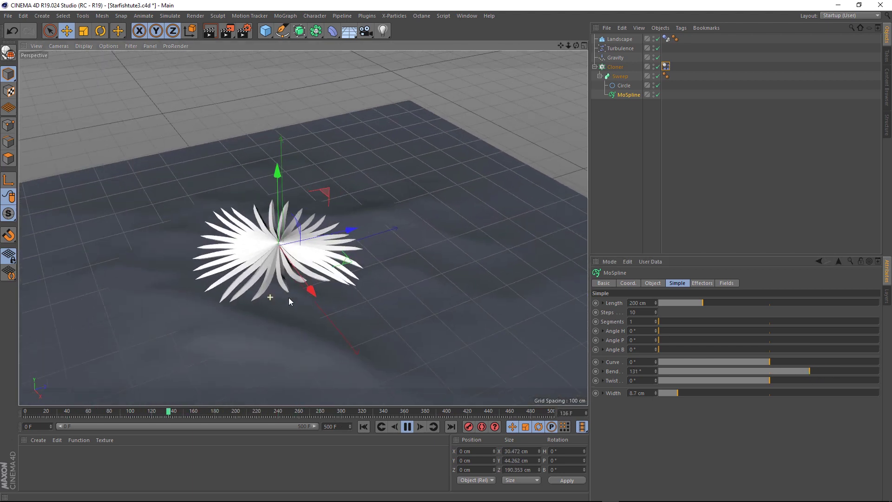
{"action": "left_click_drag", "start_coordinate": [289, 297], "coordinate": [263, 311], "text": "alt"}
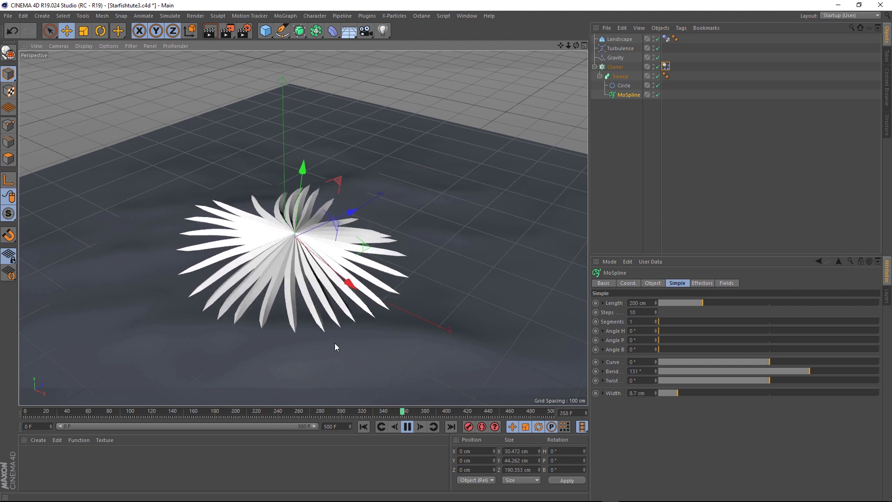
Wrap the starfish Cloner in a Subdivision Surface
{"action": "left_click", "coordinate": [615, 67]}
{"action": "left_click", "coordinate": [300, 31]}
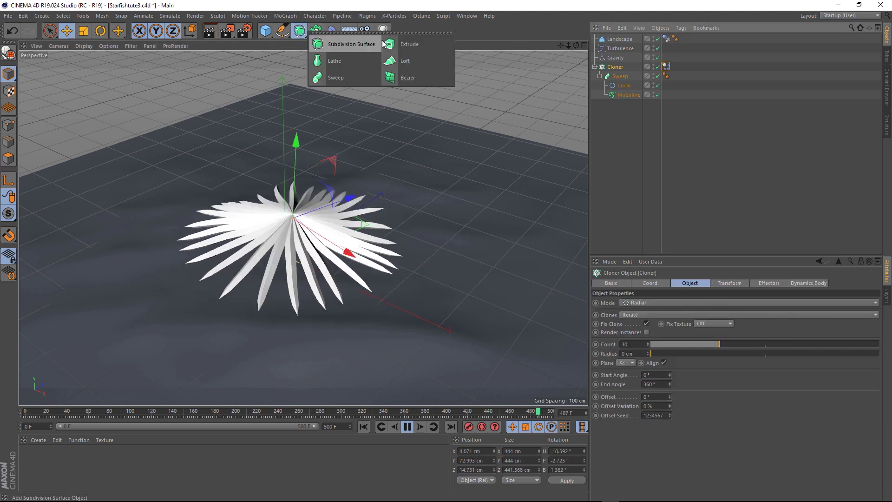
{"action": "left_click", "coordinate": [371, 45]}
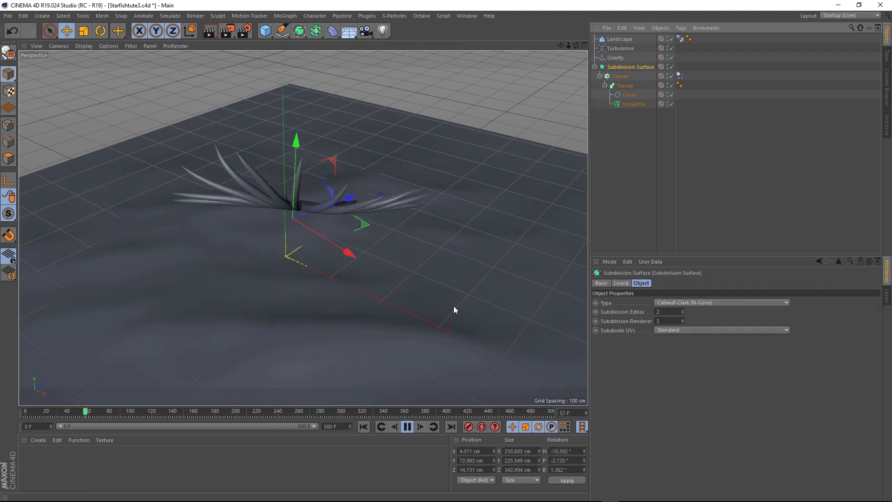
{"action": "left_click_drag", "start_coordinate": [478, 286], "coordinate": [387, 309], "text": "alt"}
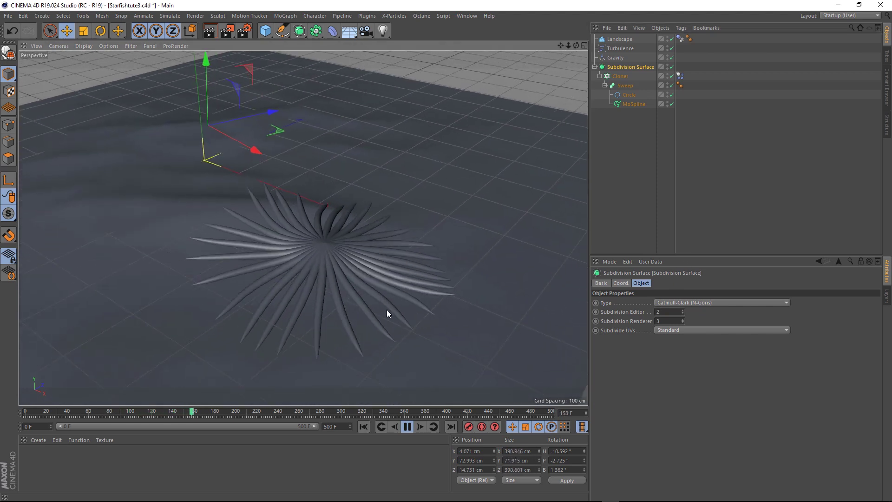
{"action": "left_click_drag", "start_coordinate": [467, 361], "coordinate": [328, 263], "text": "alt"}
{"action": "scroll", "coordinate": [320, 341], "scroll_direction": "up", "scroll_amount": 5}
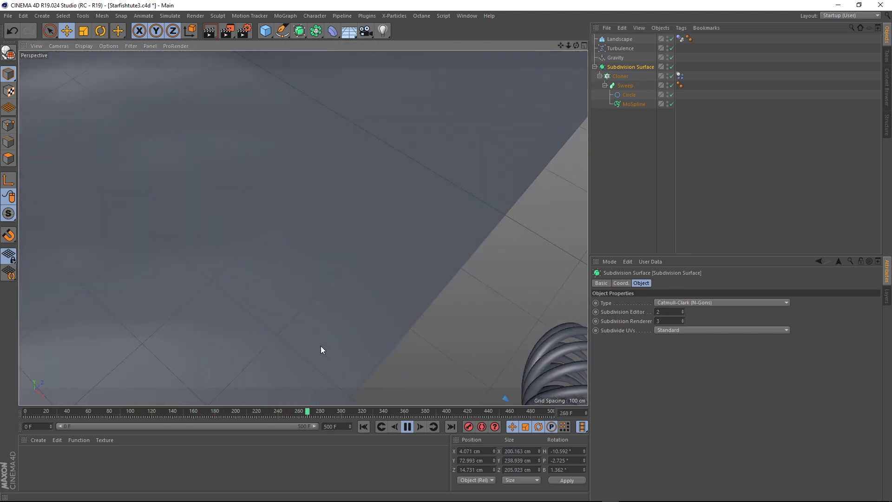
Rewind to the first frame and restart the simulation with F8
{"action": "key", "text": "F8"}
{"action": "key", "text": "shift+f"}
{"action": "key", "text": "F8"}
{"action": "scroll", "coordinate": [289, 279], "scroll_direction": "down", "scroll_amount": 5}
{"action": "left_click_drag", "start_coordinate": [306, 318], "coordinate": [195, 375], "text": "alt"}
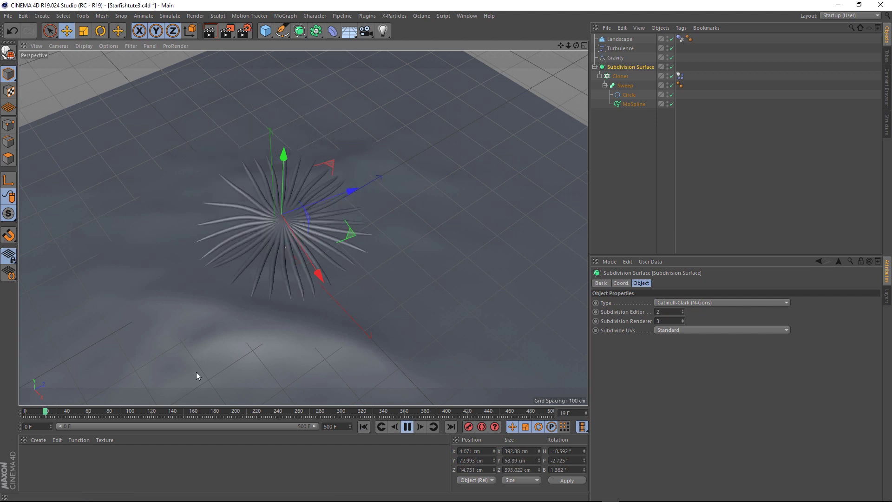
{"action": "scroll", "coordinate": [196, 374], "scroll_direction": "up", "scroll_amount": 3}
Replay the simulation and increase the MoSpline's Bend to 152°
{"action": "left_click", "coordinate": [635, 104]}
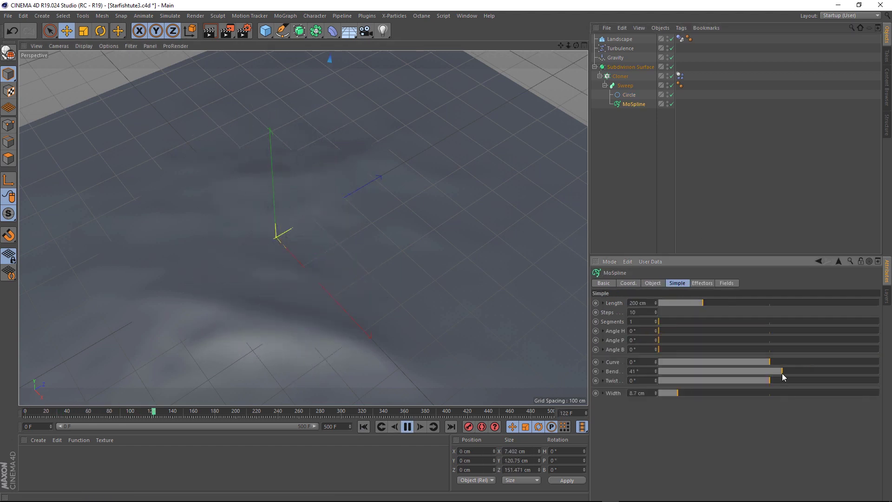
{"action": "left_click", "coordinate": [363, 427]}
{"action": "left_click_drag", "start_coordinate": [783, 371], "coordinate": [816, 371]}
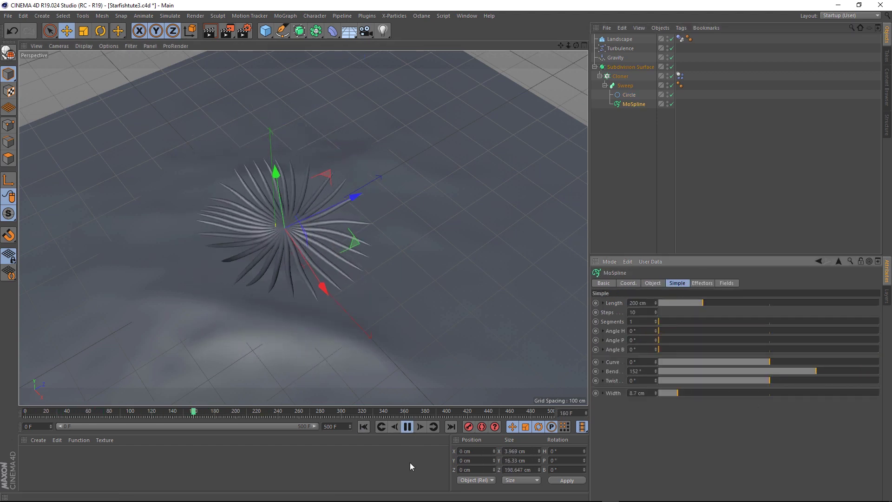